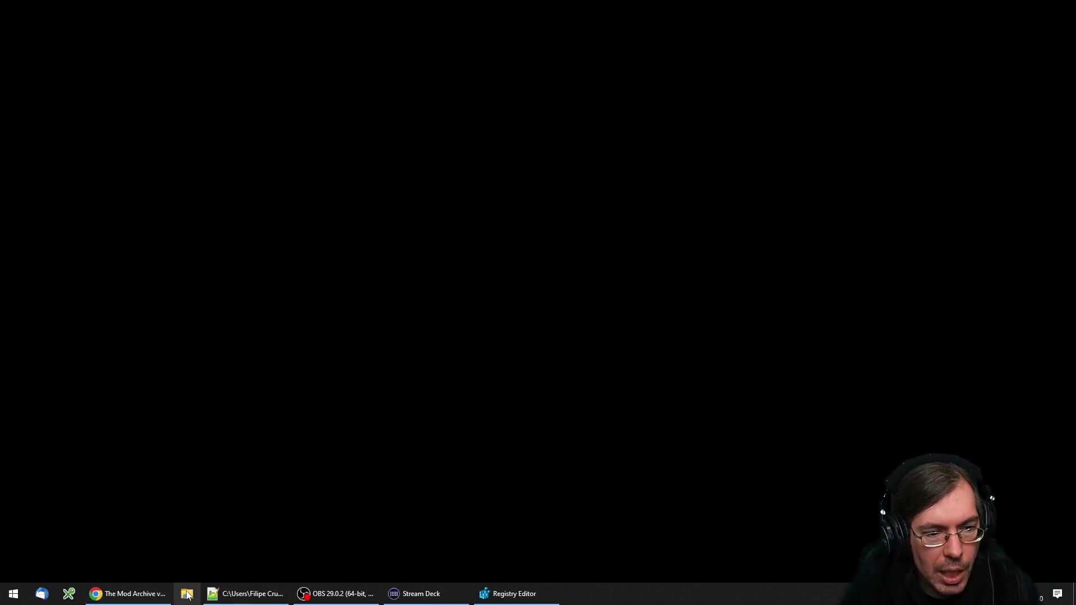
- Open Downloads\tracker_modules in File Explorer and bring up Open with for a_benevolous_paste_suite.it
click(187, 594)
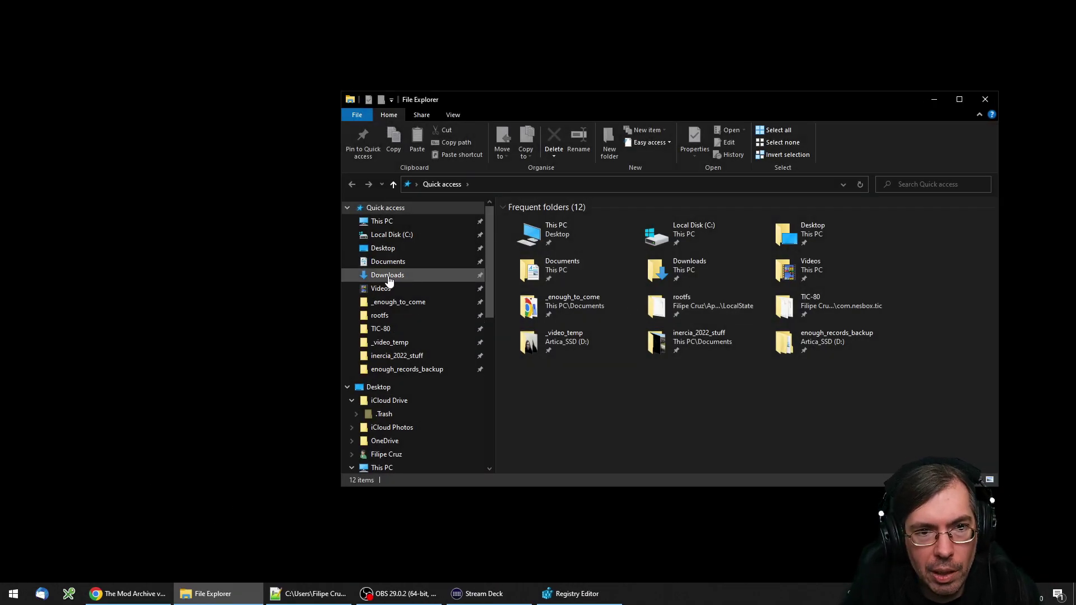
click(389, 276)
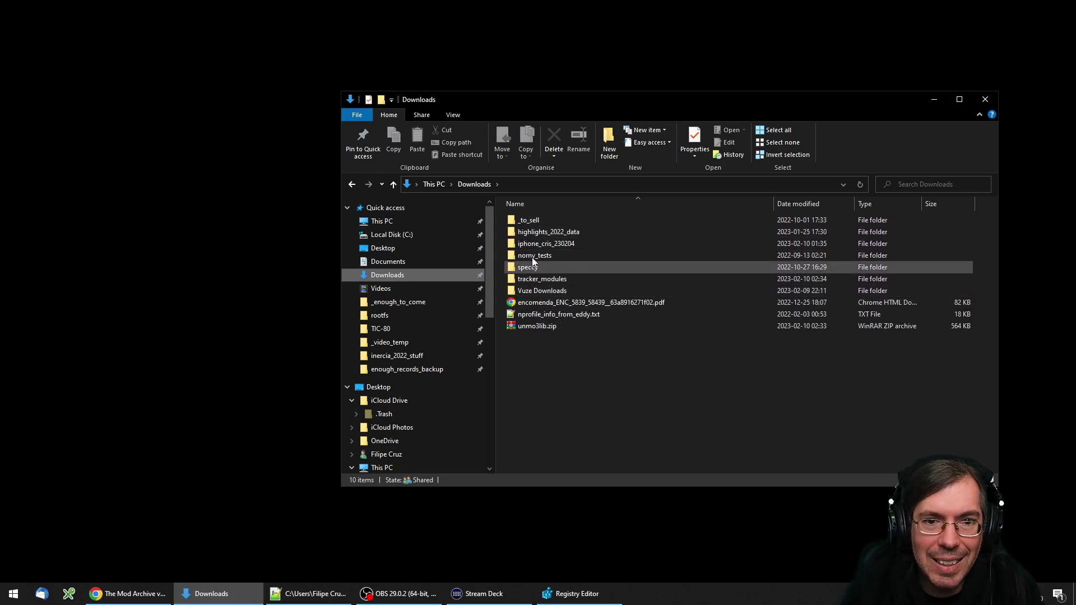
double_click(537, 278)
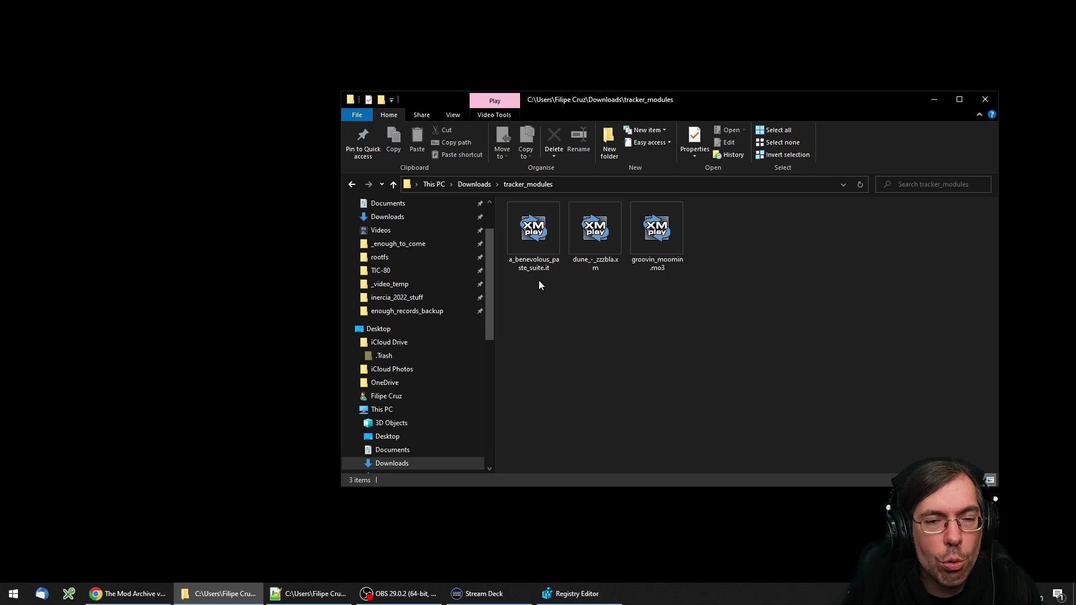
right_click(530, 246)
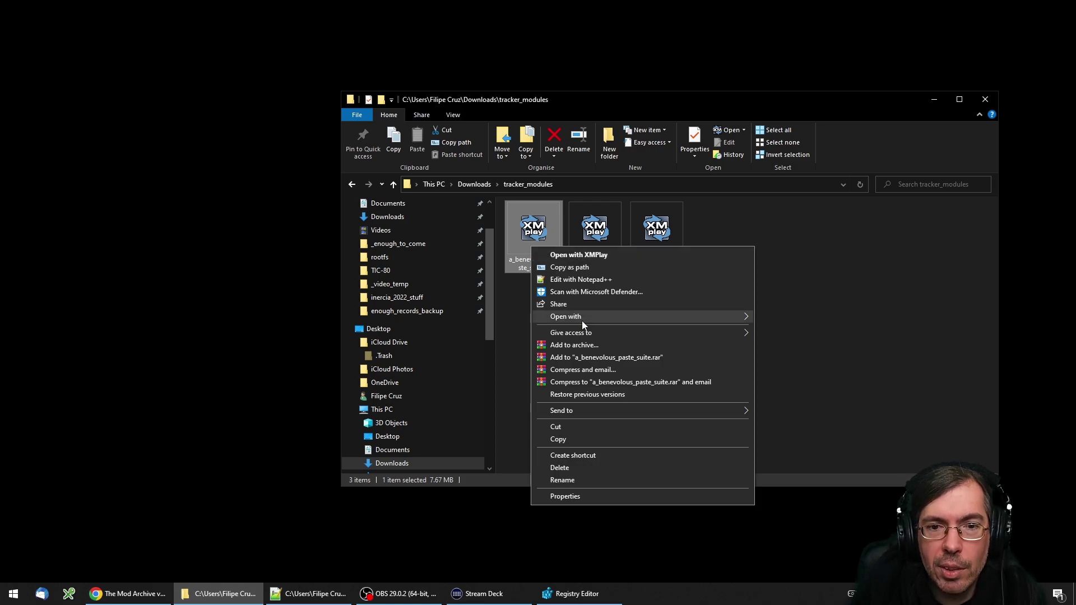
mouse_move(580, 318)
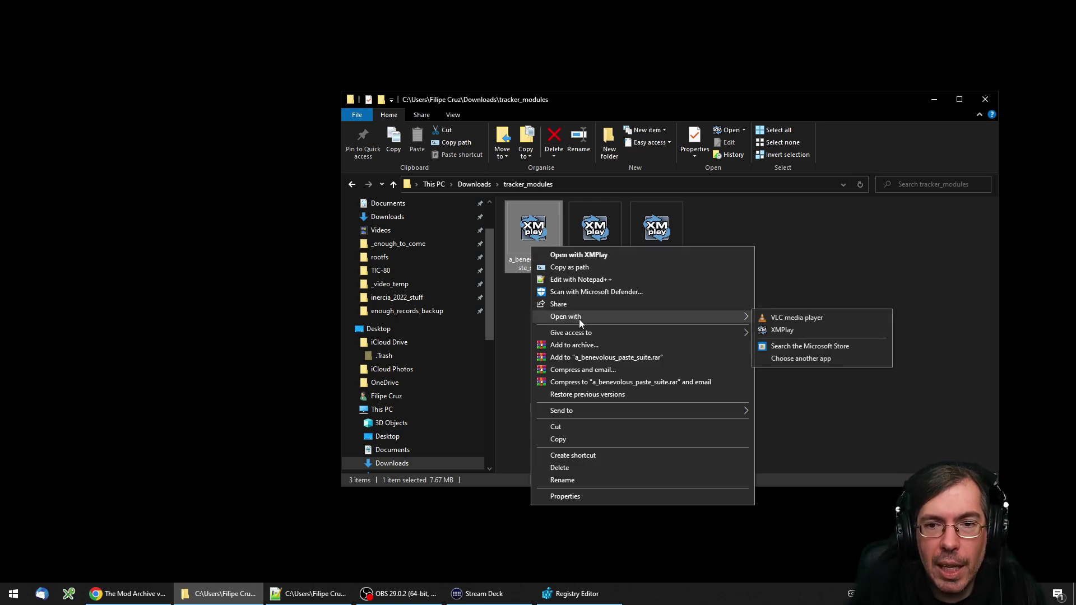
- Choose another app for the .it file and expand the full list of available apps
click(809, 359)
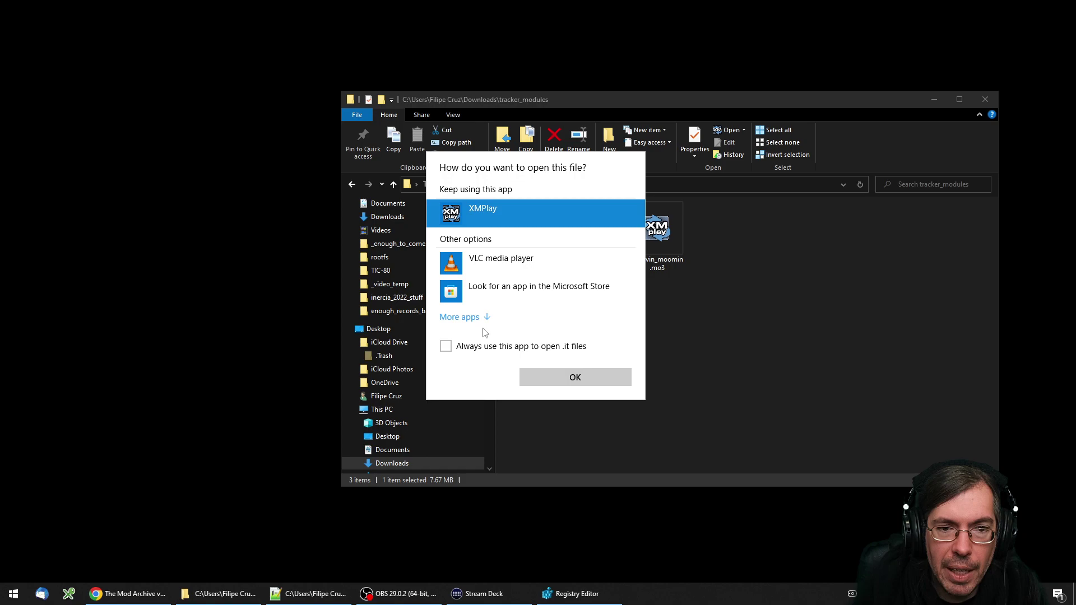
click(465, 317)
scroll(529, 303, down, 5)
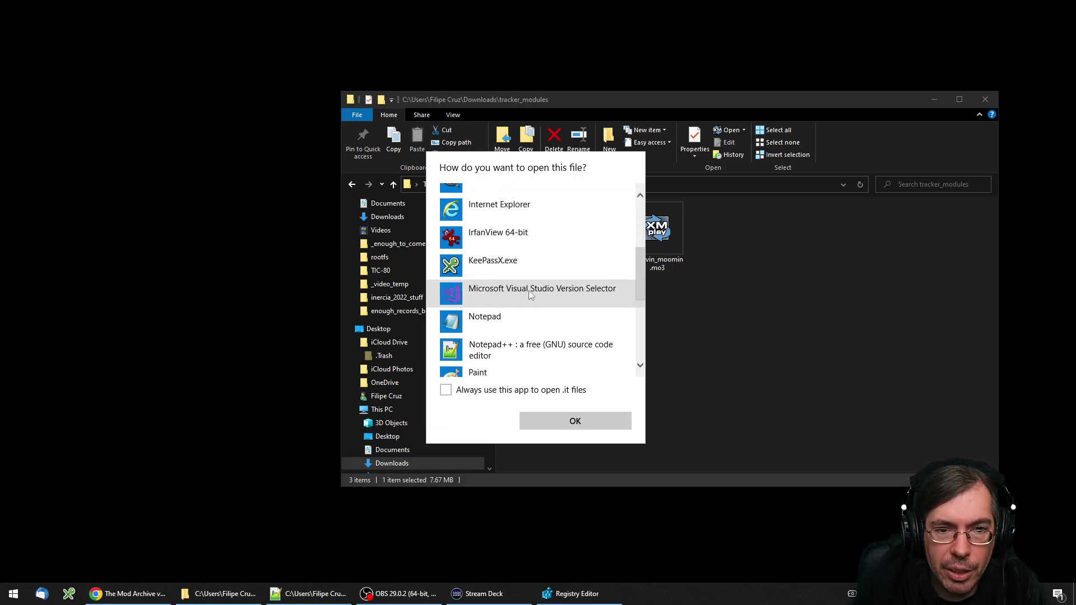
scroll(527, 284, down, 4)
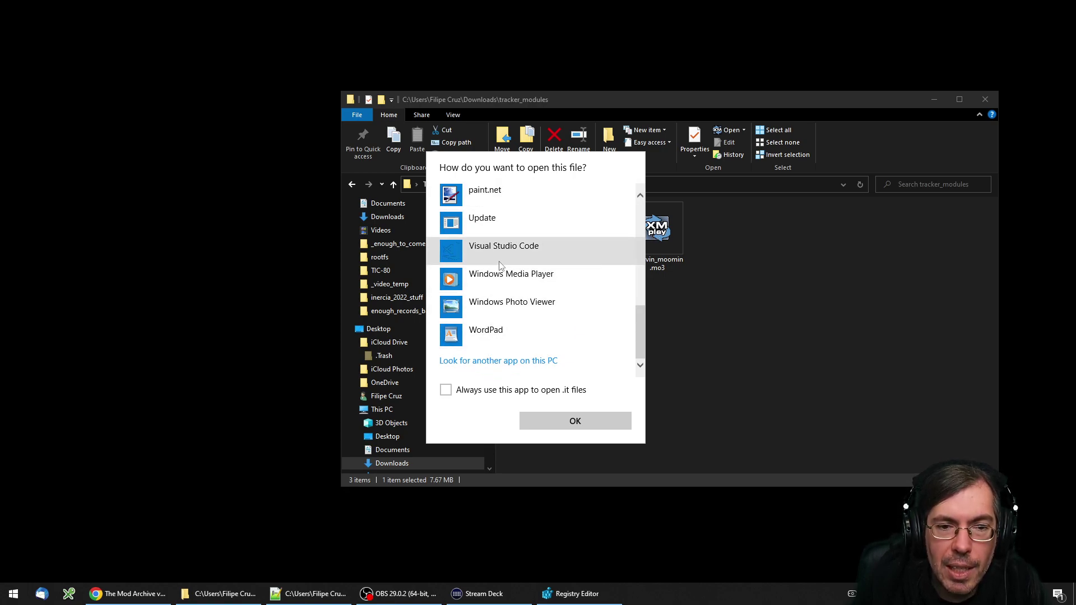
- Start looking for another app on this PC, then cancel the program browser without choosing
click(502, 362)
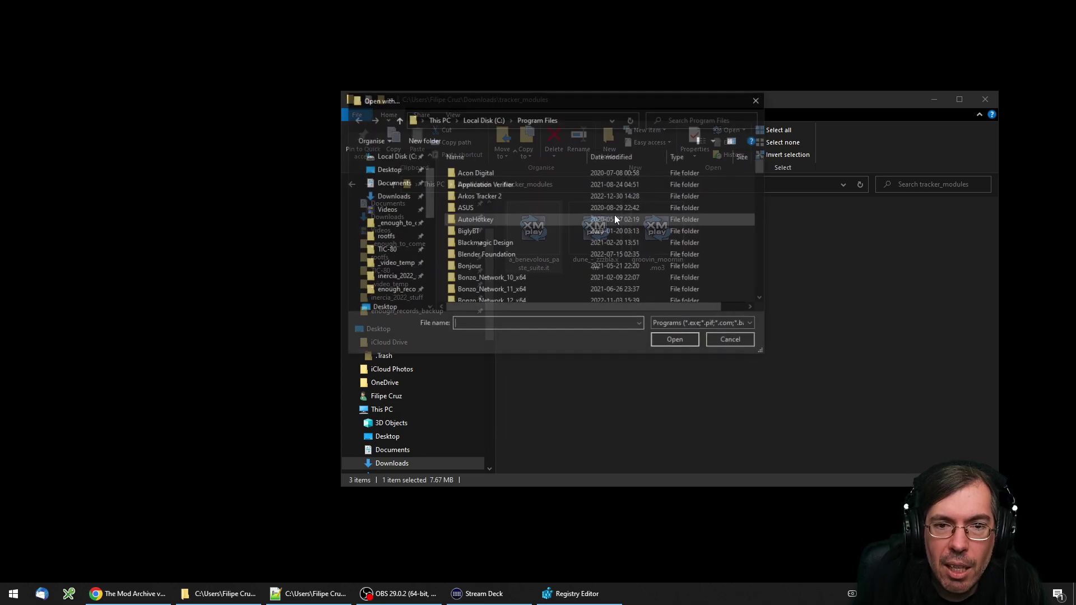
click(733, 342)
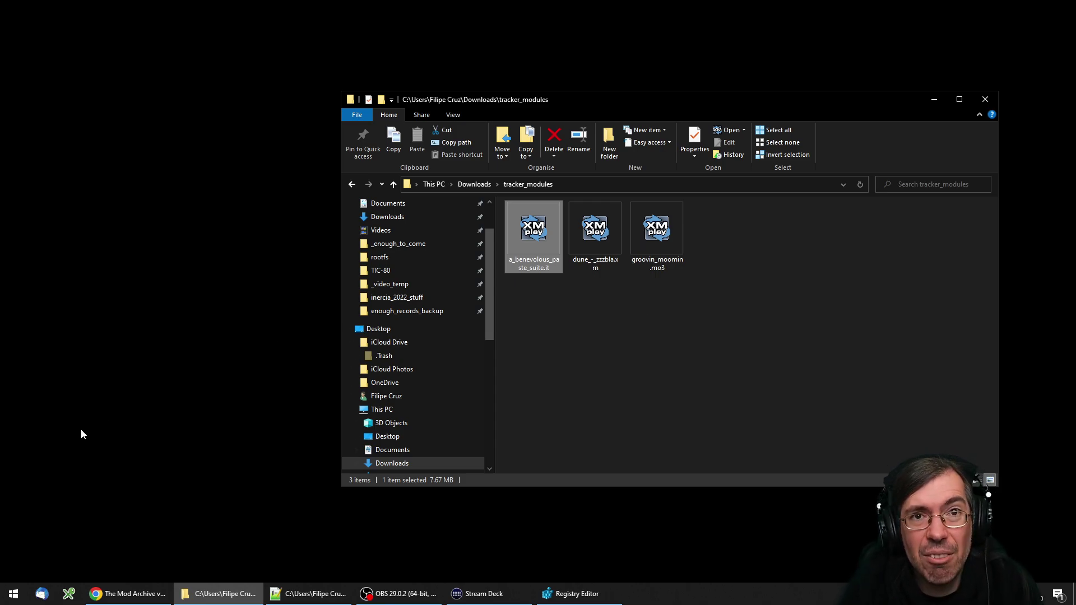
- Go to Settings > Apps > Default apps > 'Choose default applications by file type'
click(13, 593)
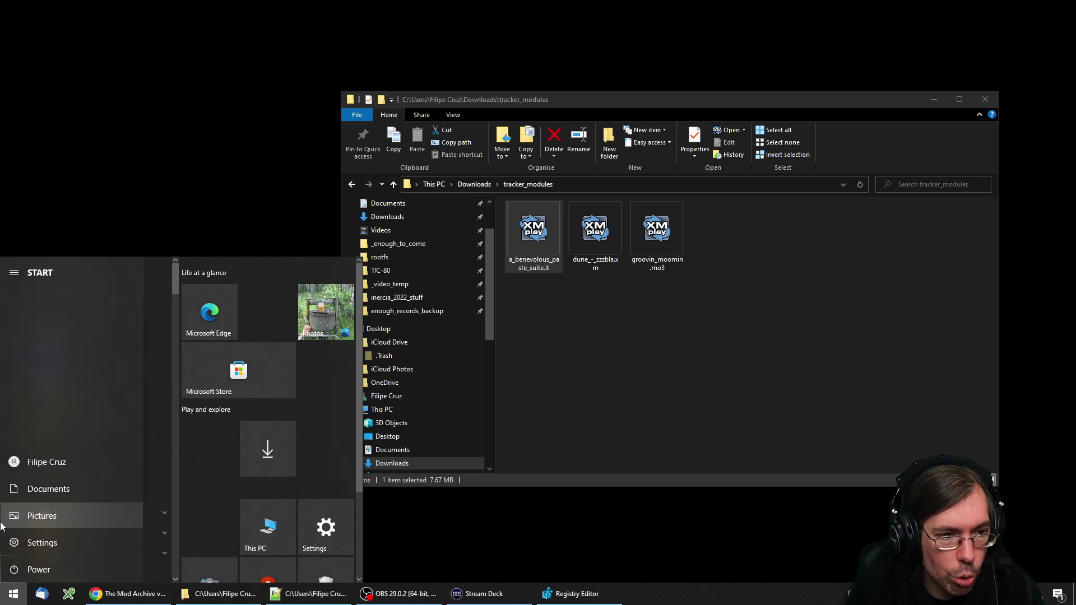
click(45, 544)
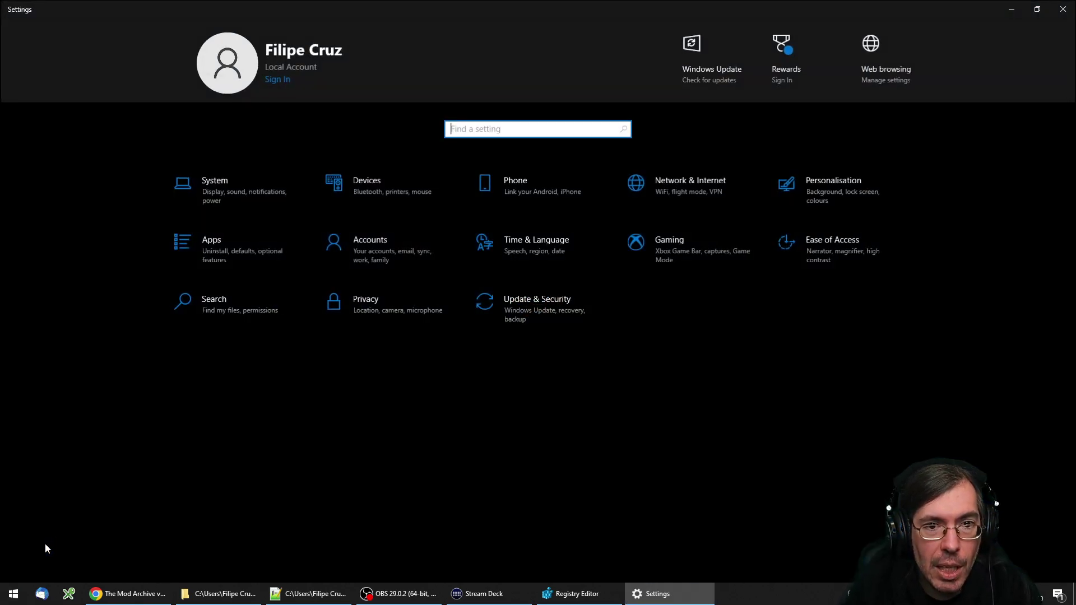
click(211, 250)
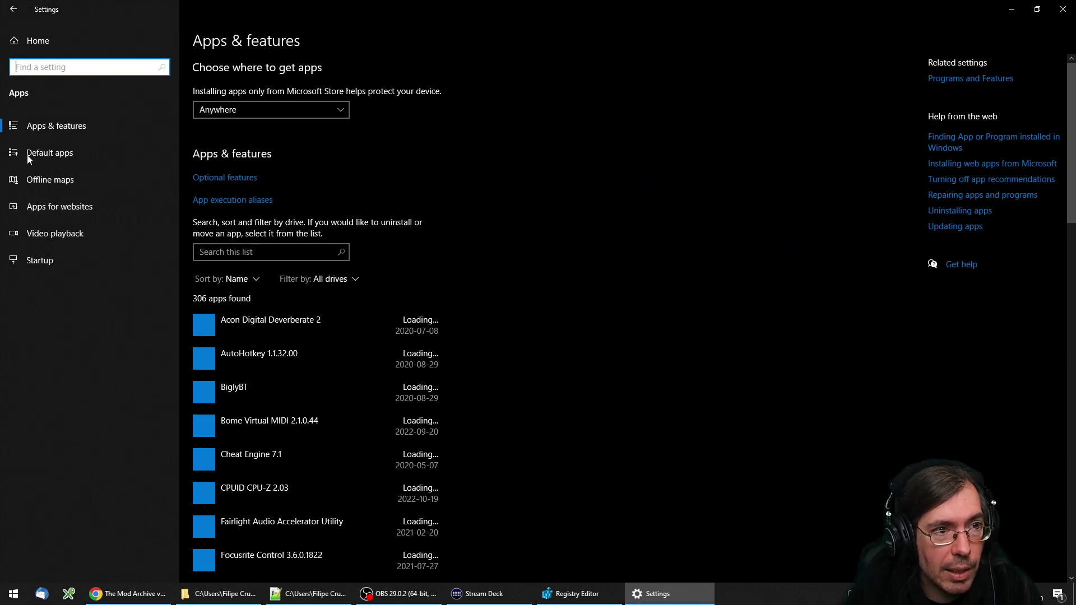
click(49, 153)
scroll(342, 280, down, 5)
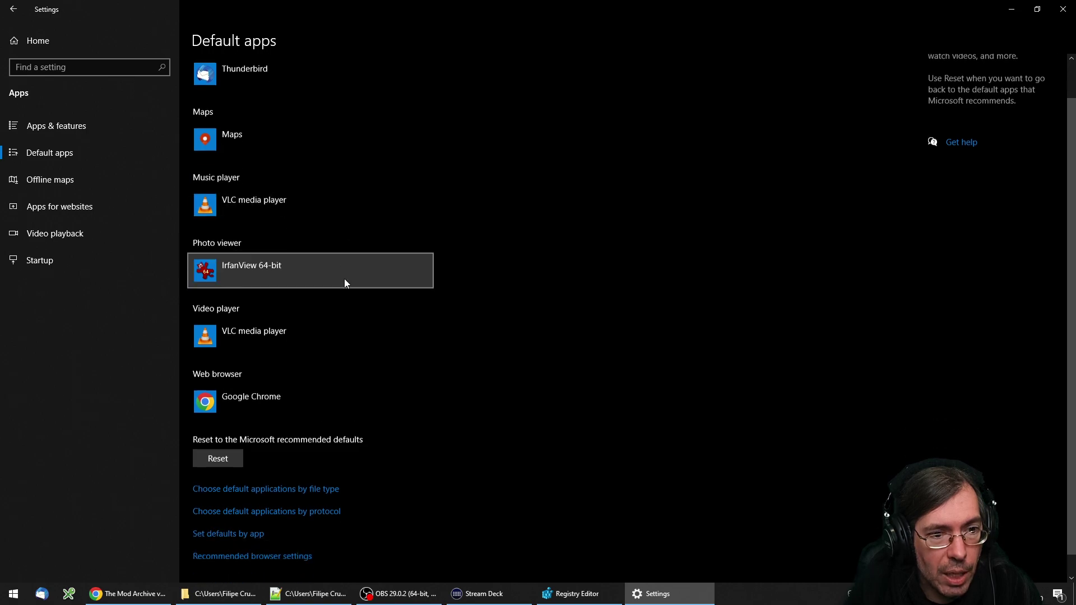
click(247, 467)
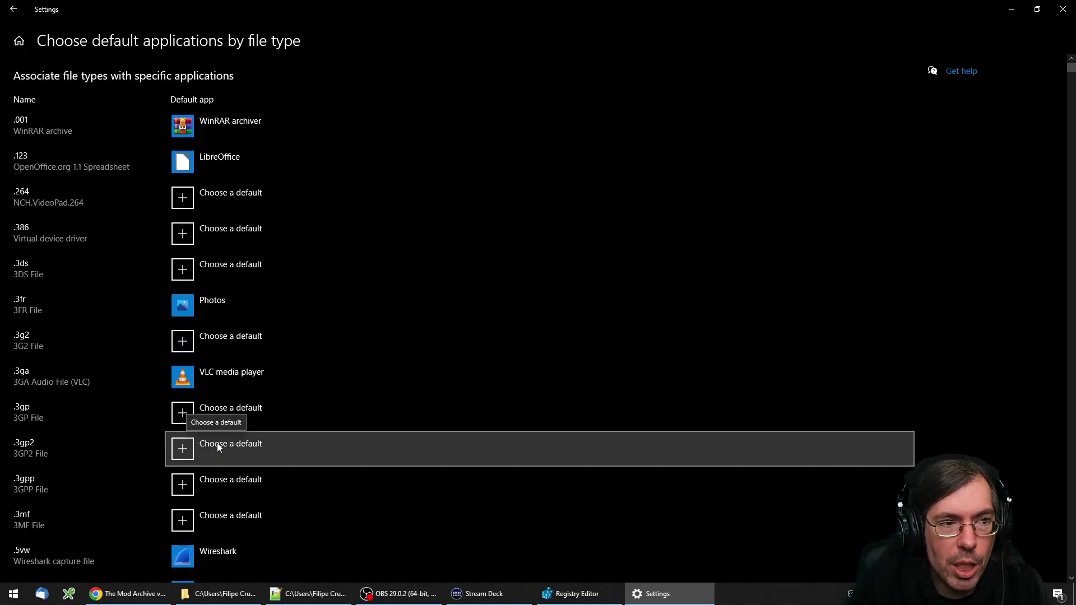
- Check the default app choices for .264 files, dismiss them, and close Settings
click(183, 199)
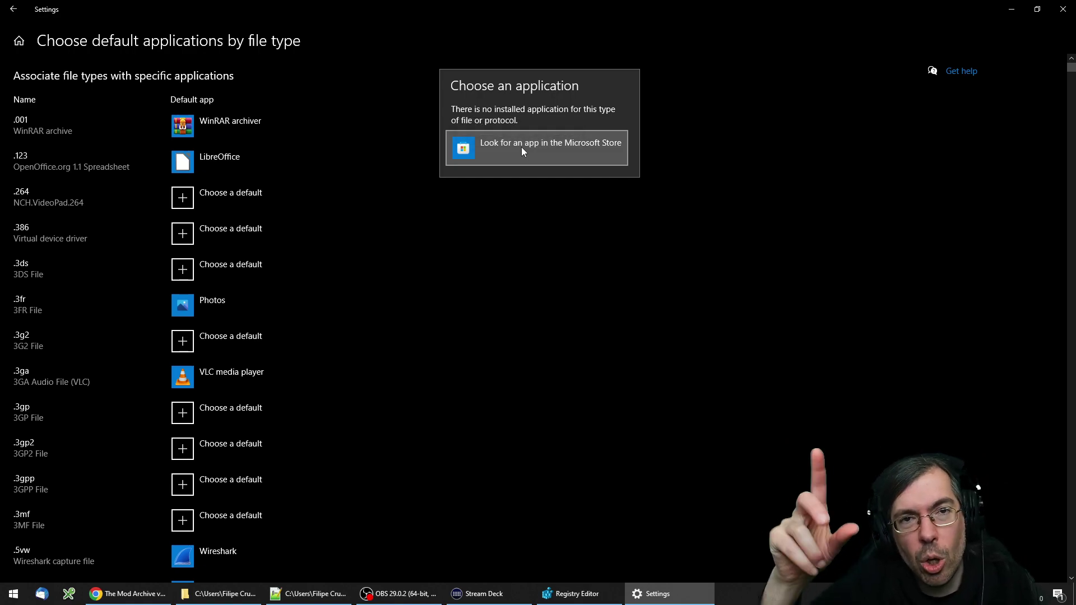
click(661, 319)
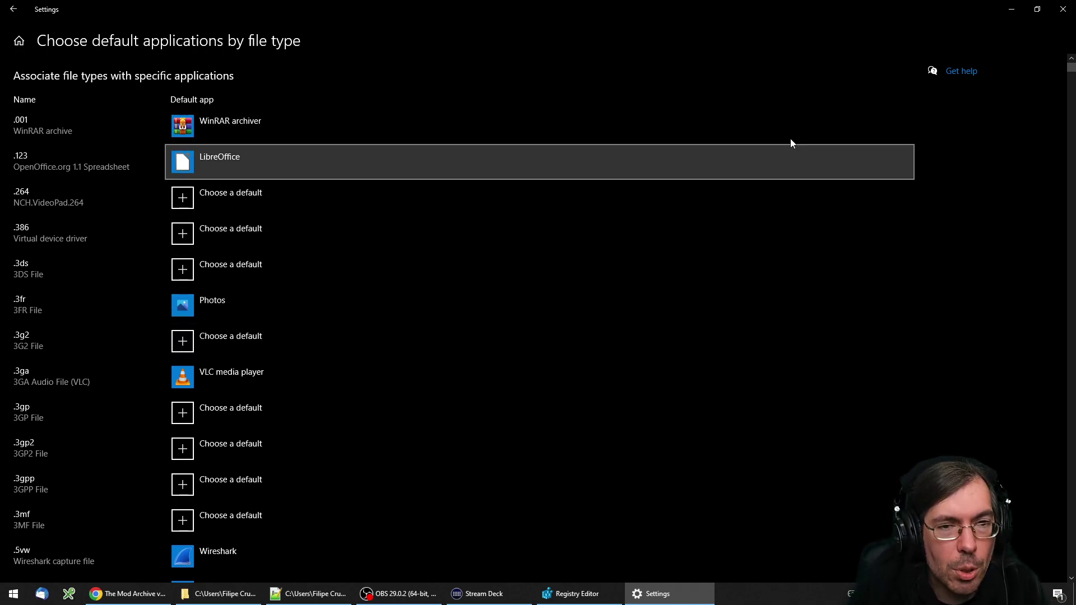
click(1064, 10)
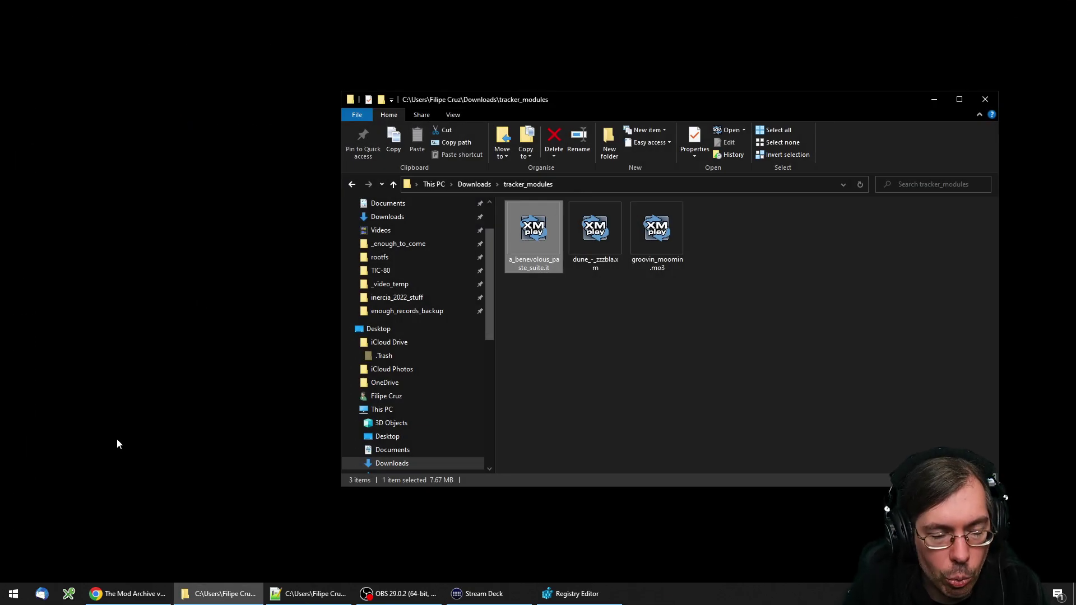
- Navigate Registry Editor to the ...\Explorer\FileExts key via the address bar
click(574, 597)
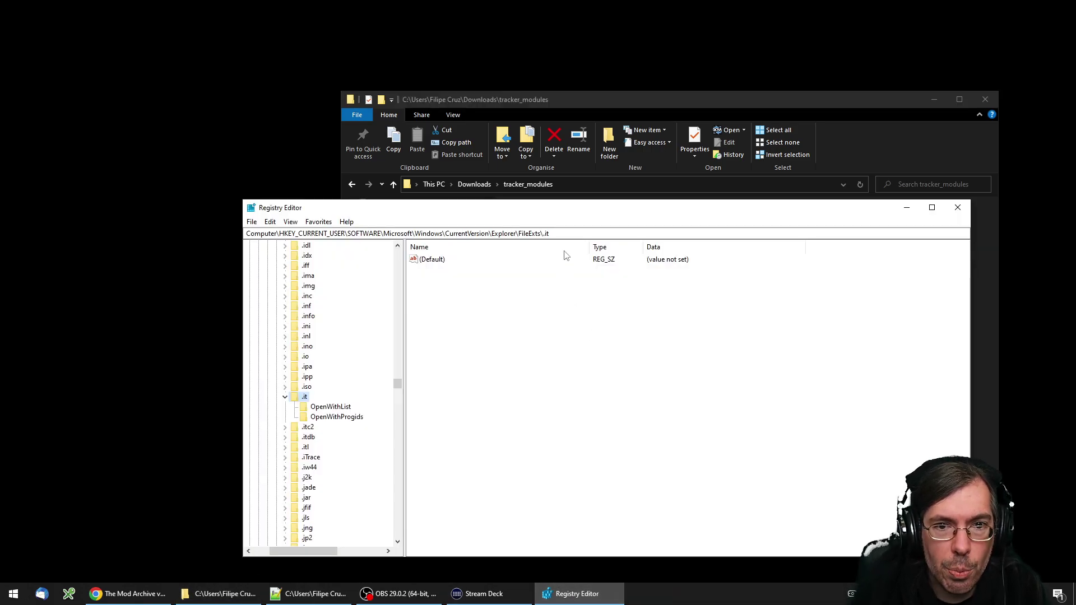
click(566, 234)
key(BackSpace)
key(BackSpace)
key(BackSpace)
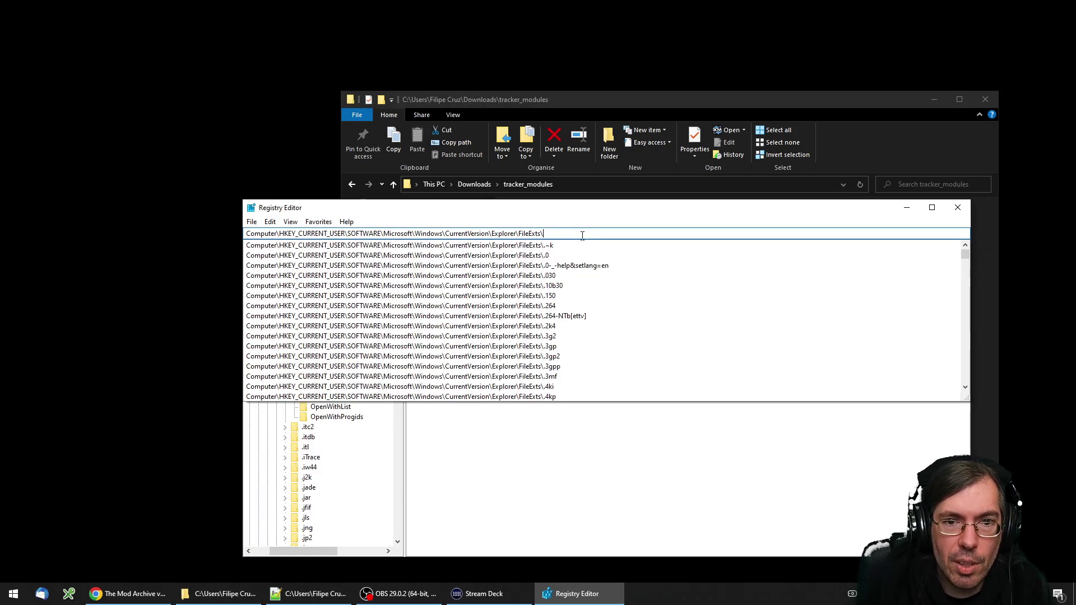
key(Return)
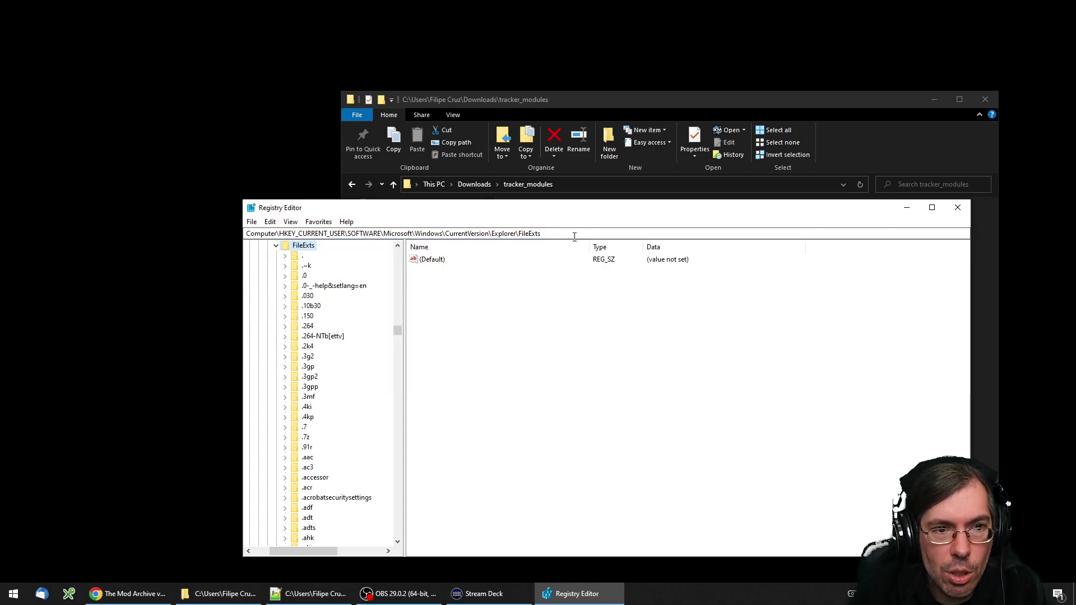
drag(559, 233, 210, 236)
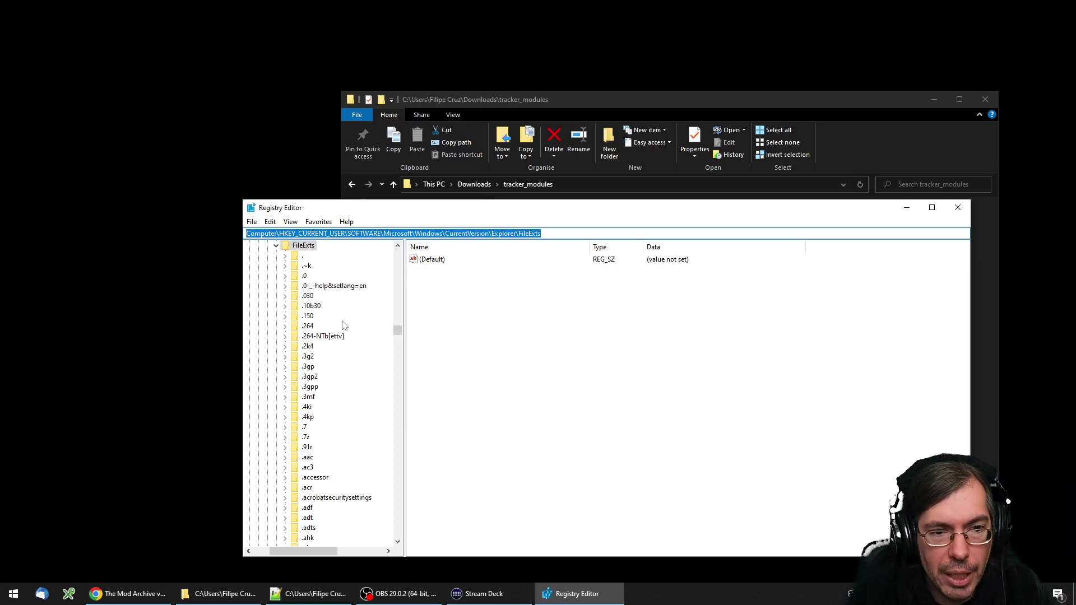
scroll(343, 321, down, 2)
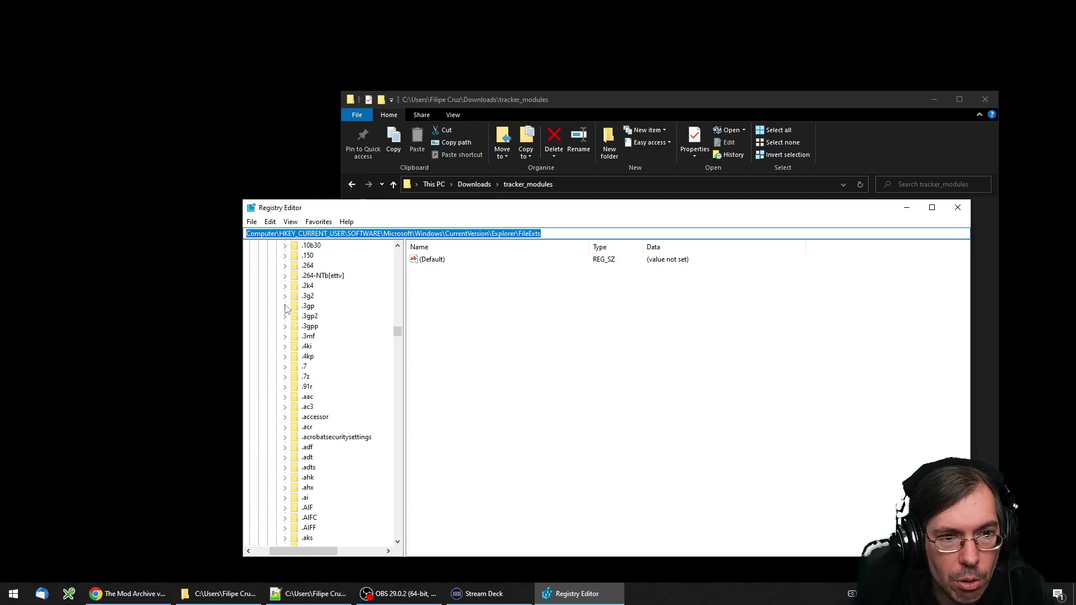
- Expand .3gp and view its OpenWithList, OpenWithProgids and UserChoice values
click(285, 306)
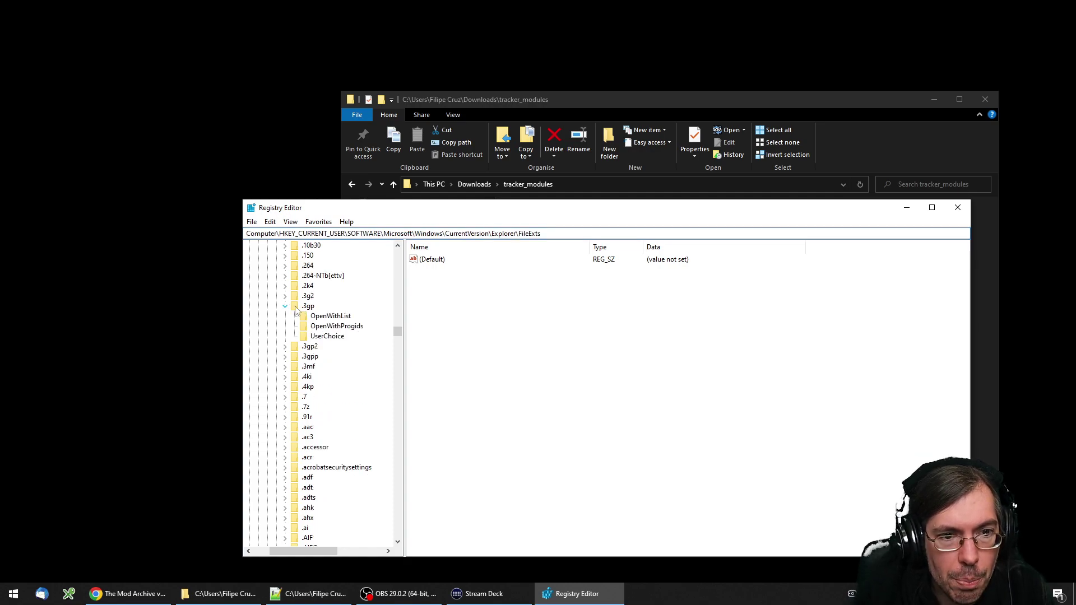
click(334, 317)
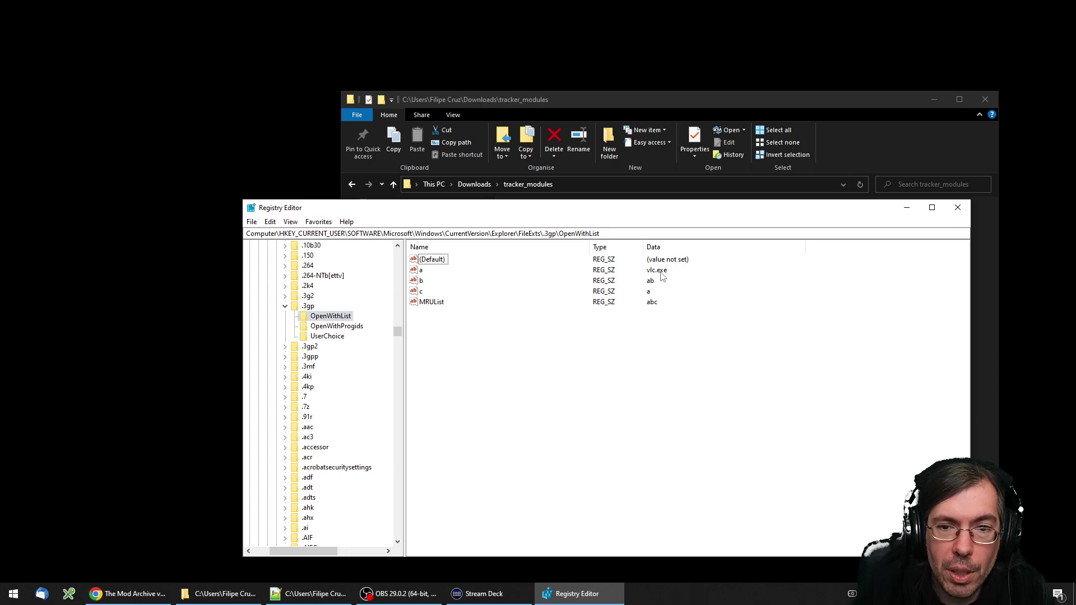
click(331, 328)
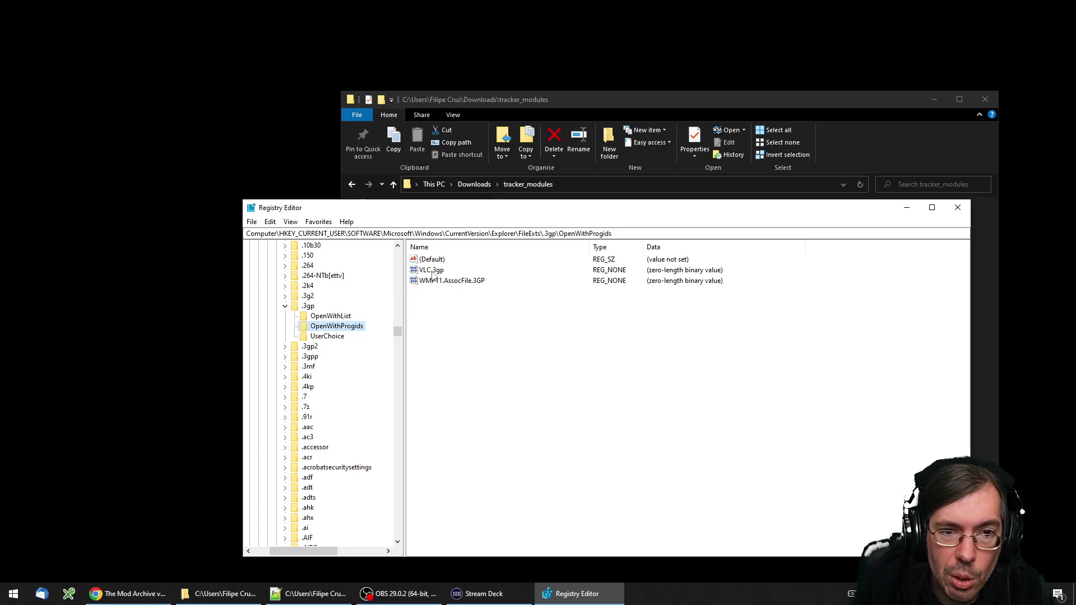
click(329, 338)
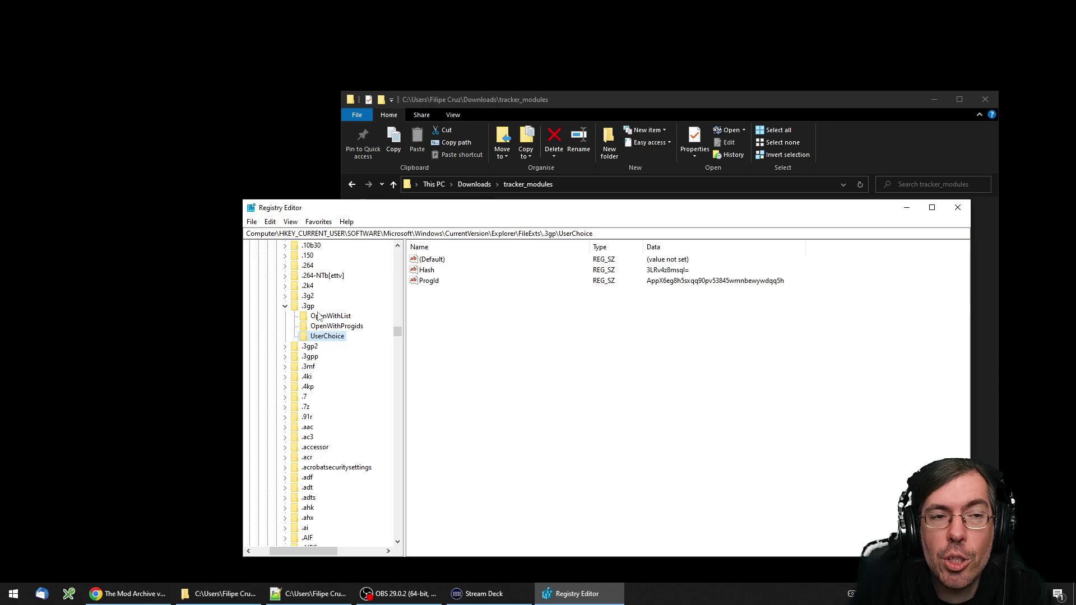
- Delete the .3gp key from FileExts in Registry Editor
click(287, 306)
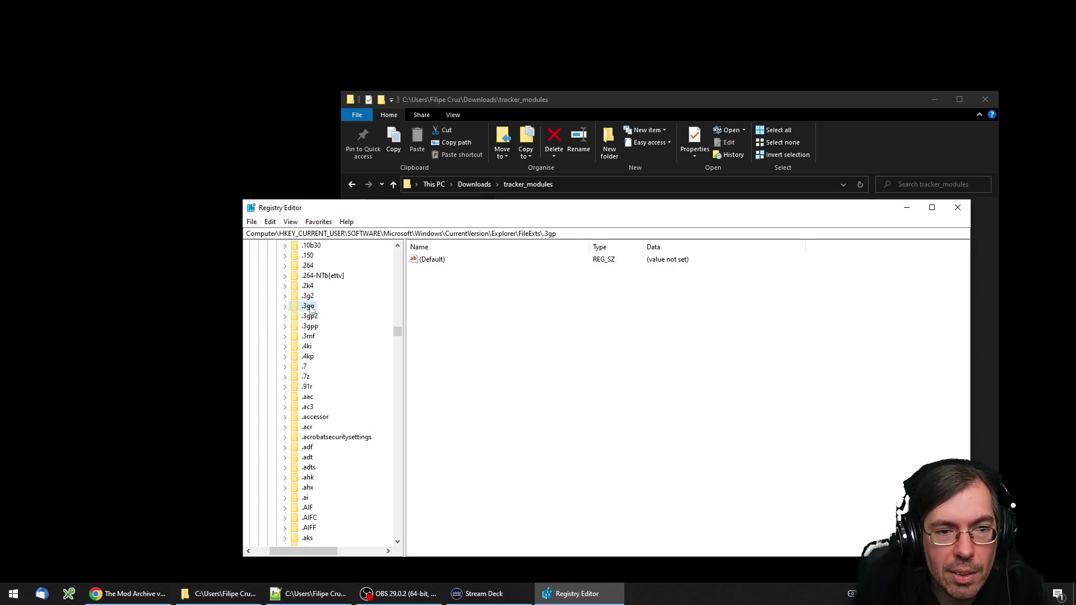
right_click(308, 307)
click(354, 355)
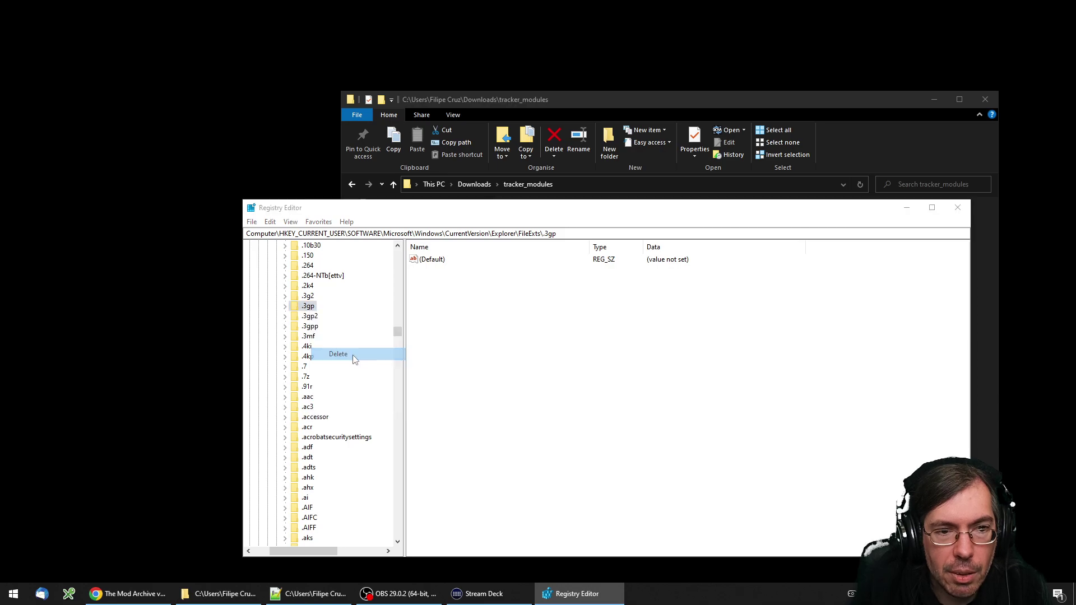
click(594, 295)
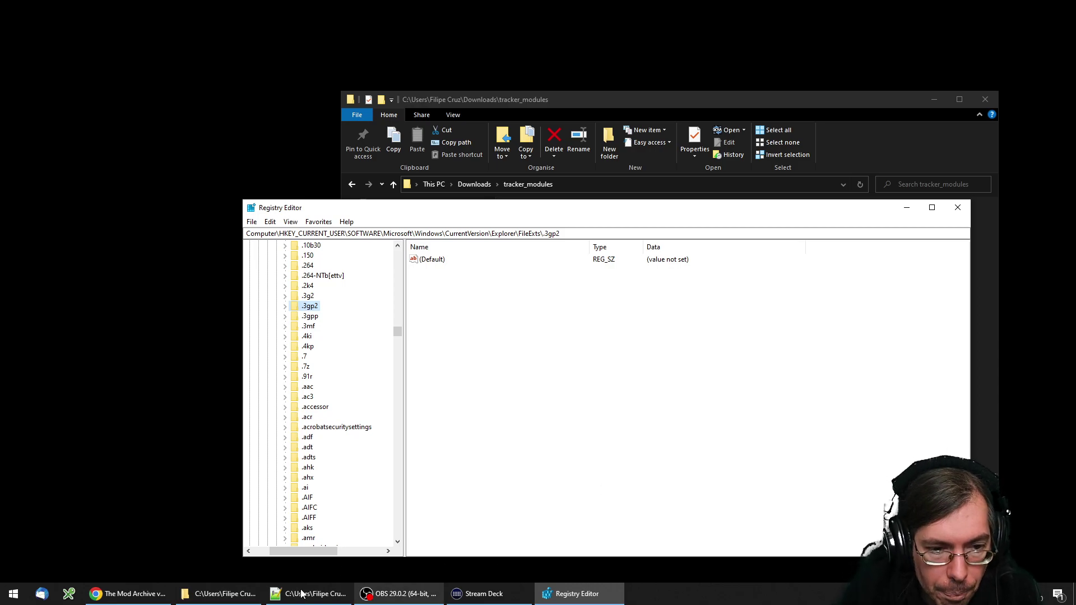
- Launch Command Prompt as administrator from a 'cmd' Start search
click(12, 595)
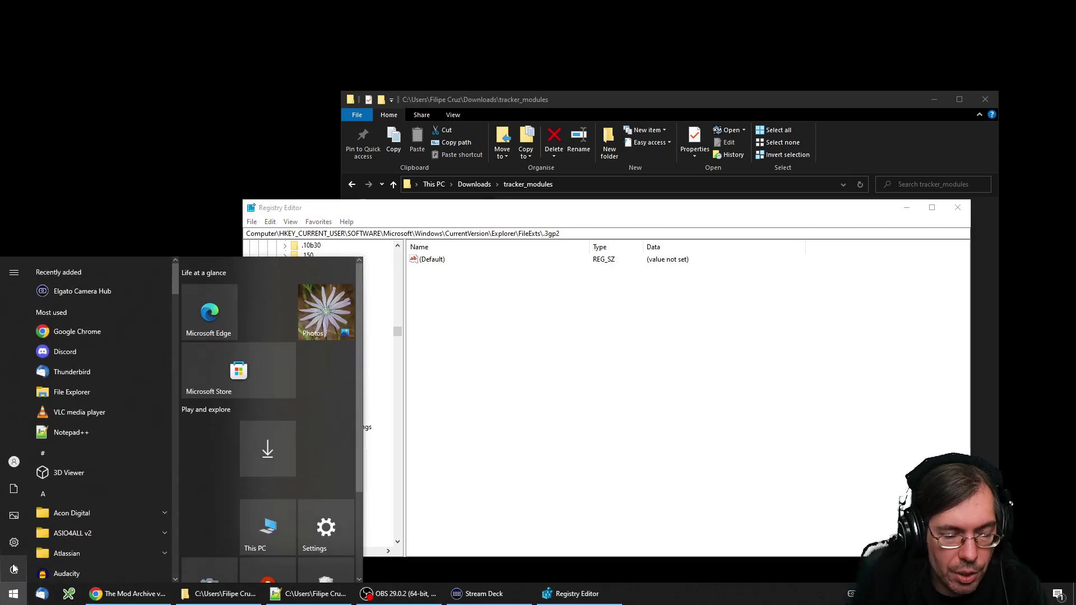
text(cmd)
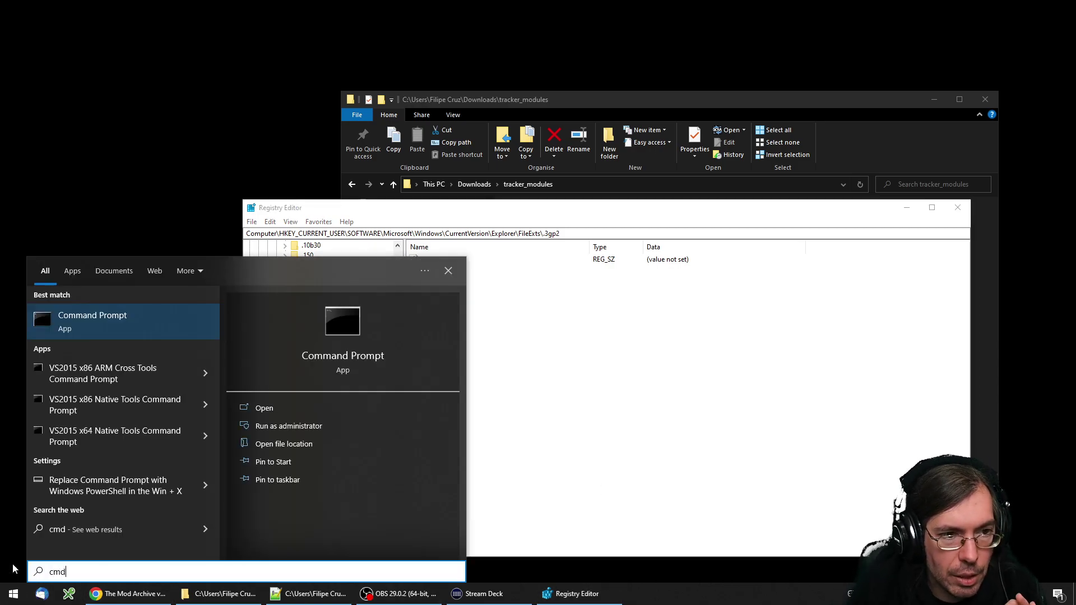
right_click(86, 322)
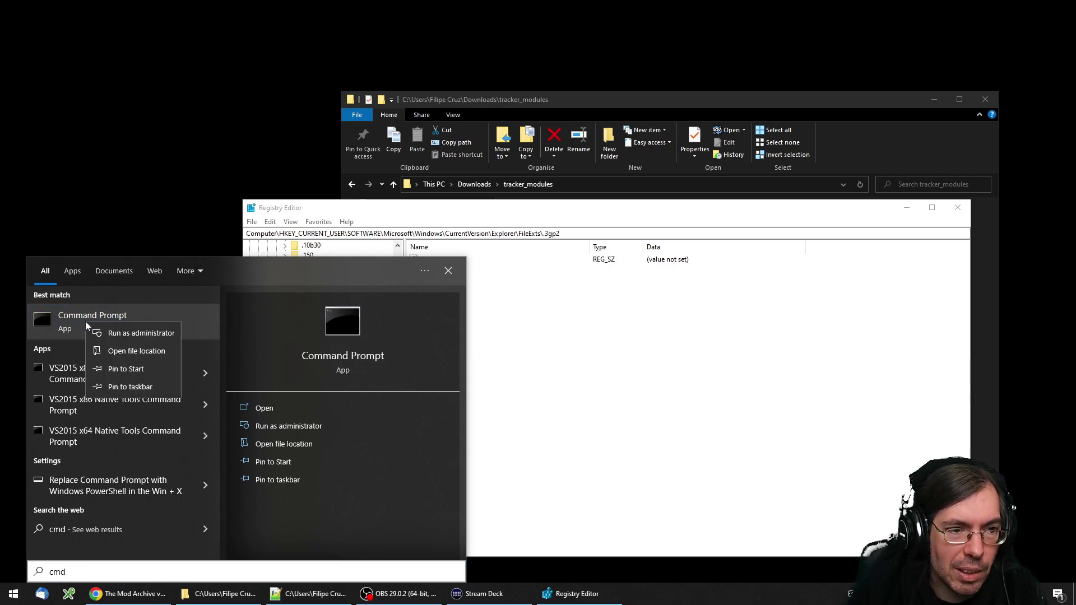
click(129, 333)
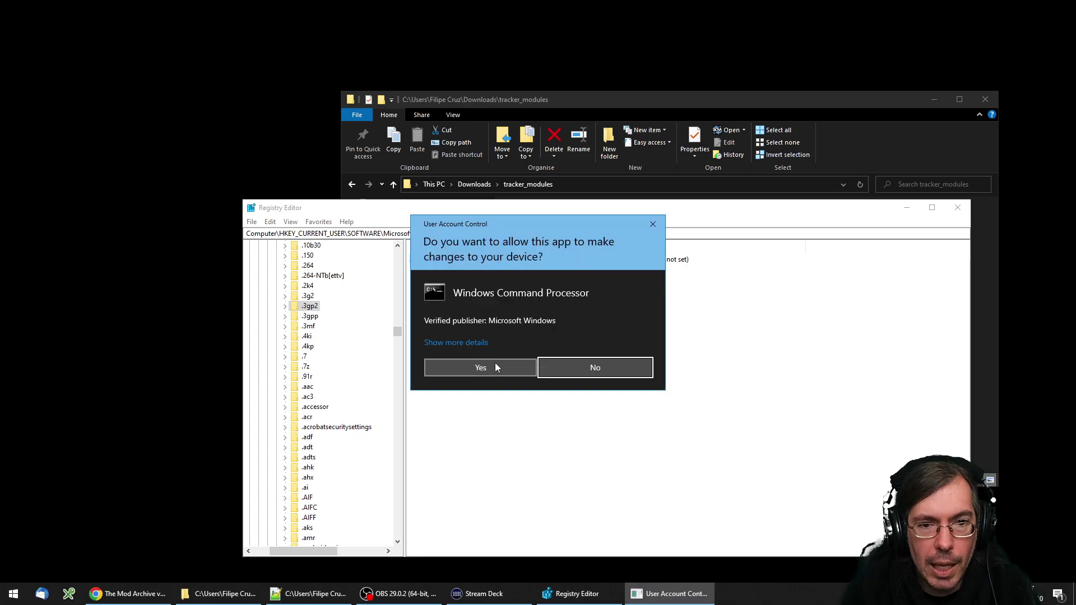
click(496, 367)
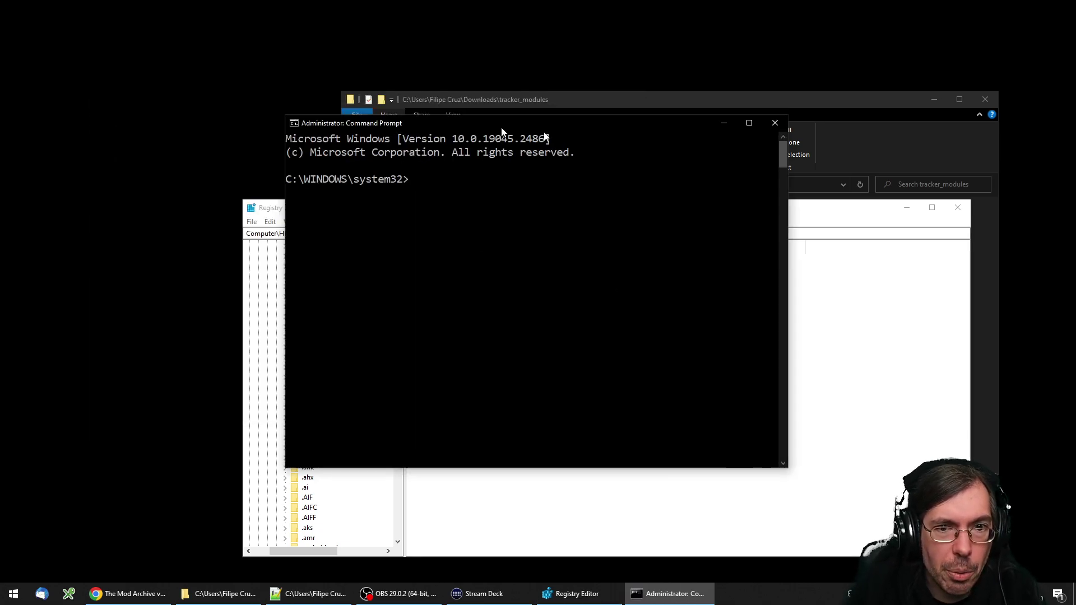
- Run assoc to list every file-extension association on the system
drag(501, 132, 704, 147)
text(assoc)
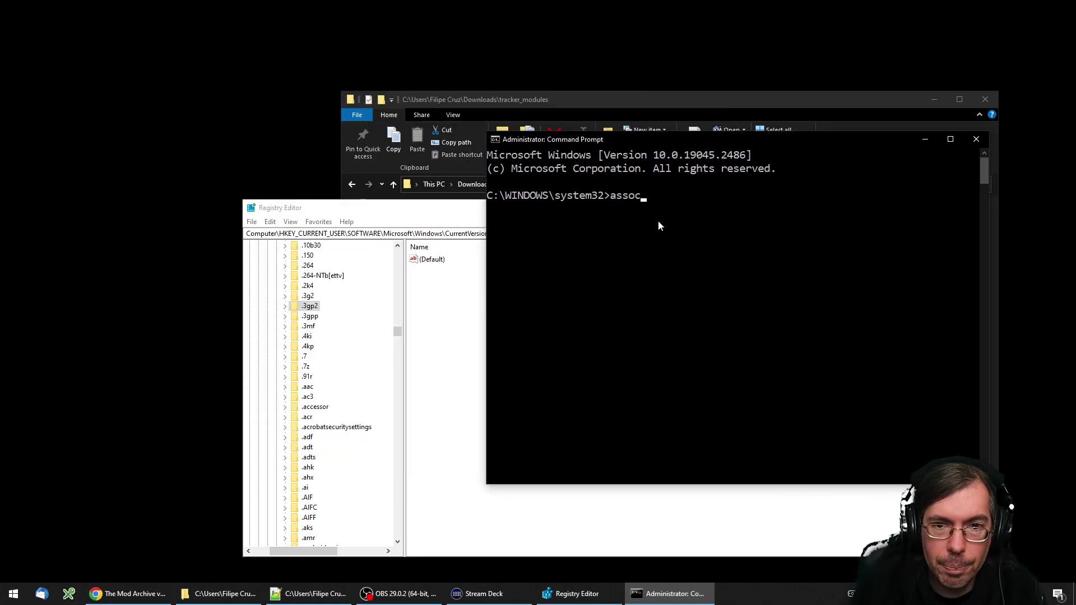
key(Return)
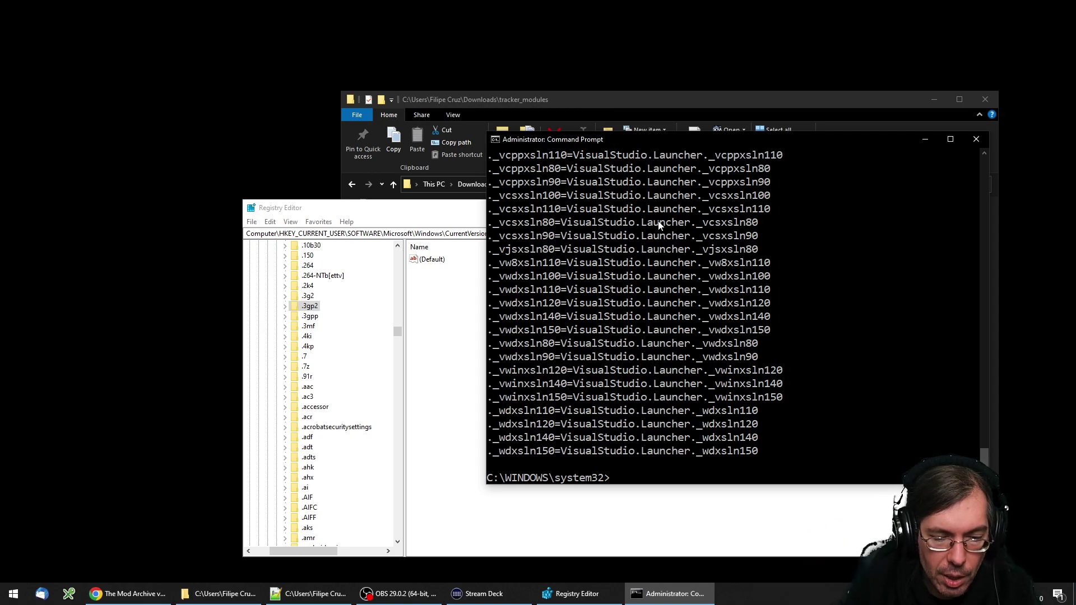
- Query the current .3gp association with assoc .3gp, showing WMP11.AssocFile.3GP
text(assoc )
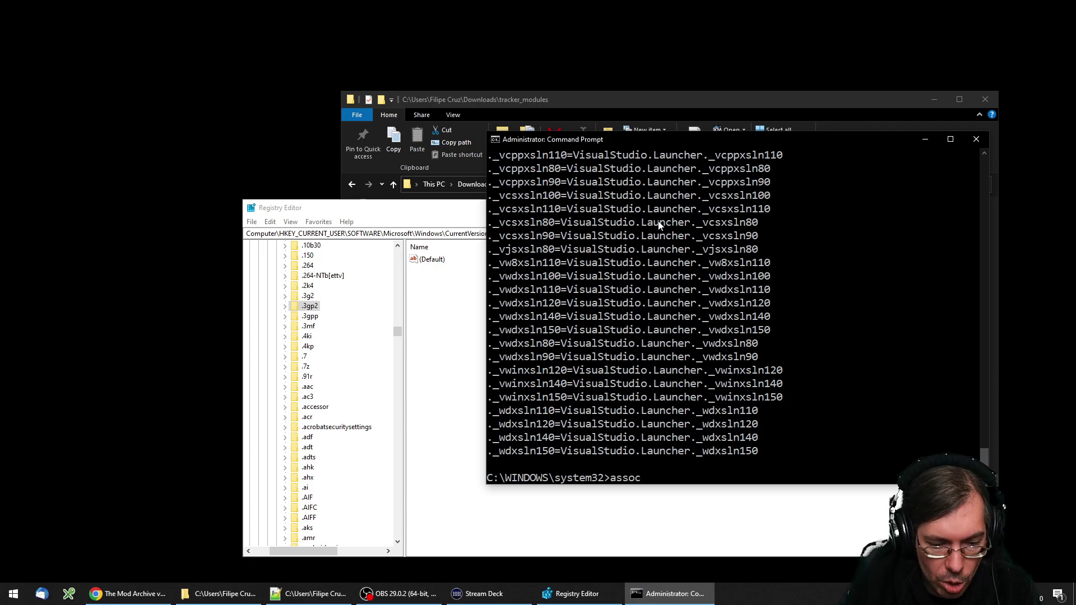
text(.3gp)
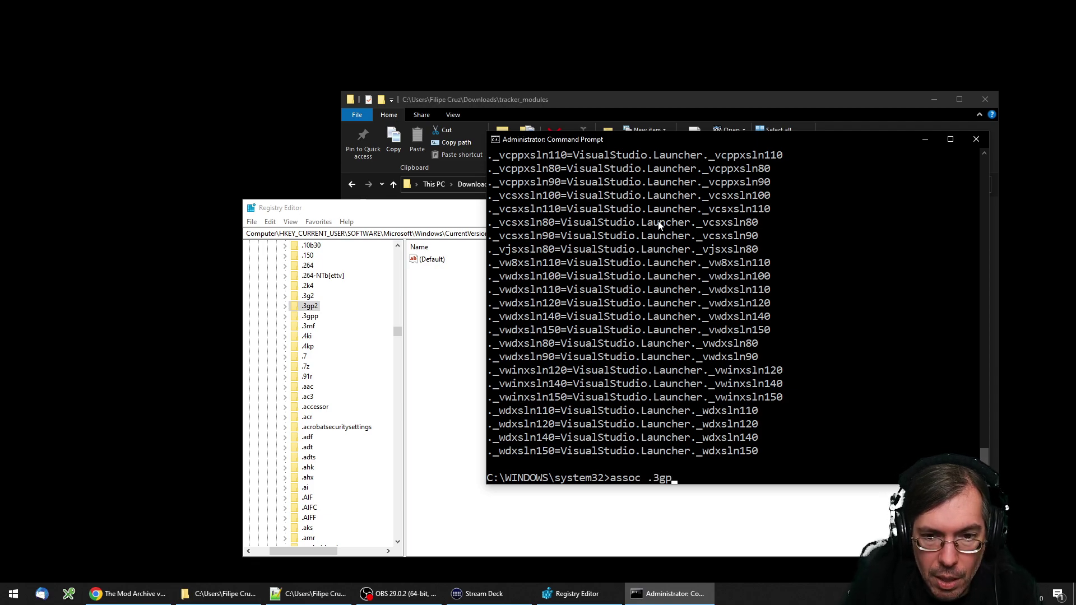
key(Return)
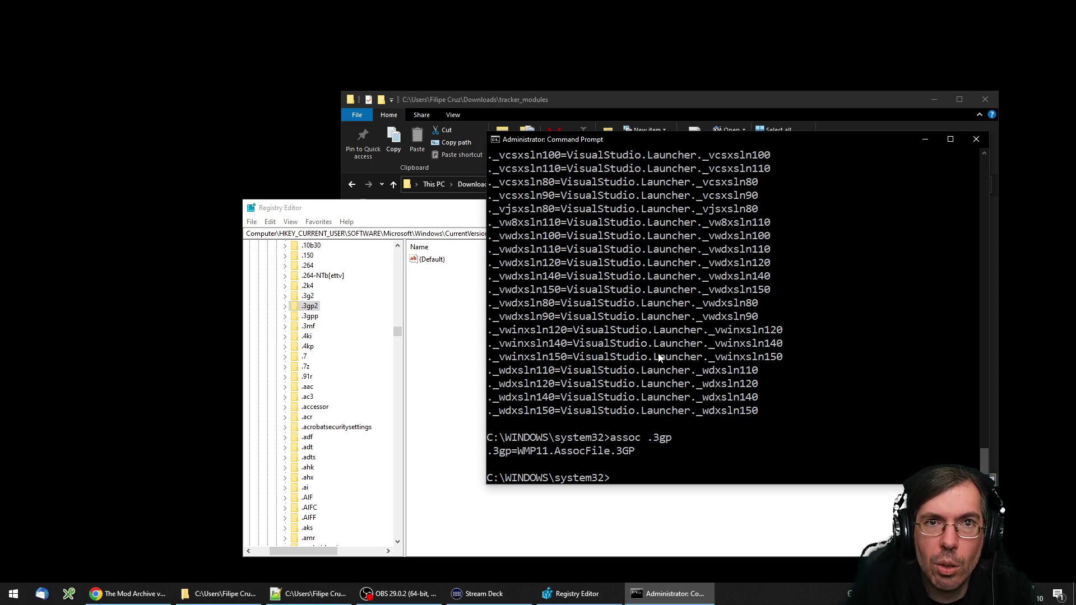
click(318, 210)
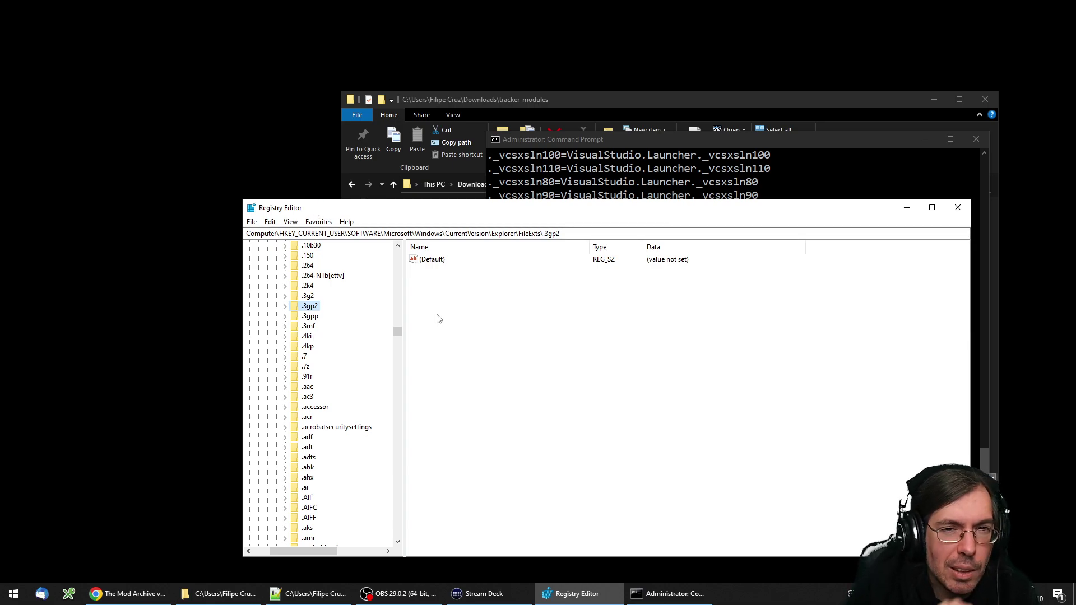
click(648, 176)
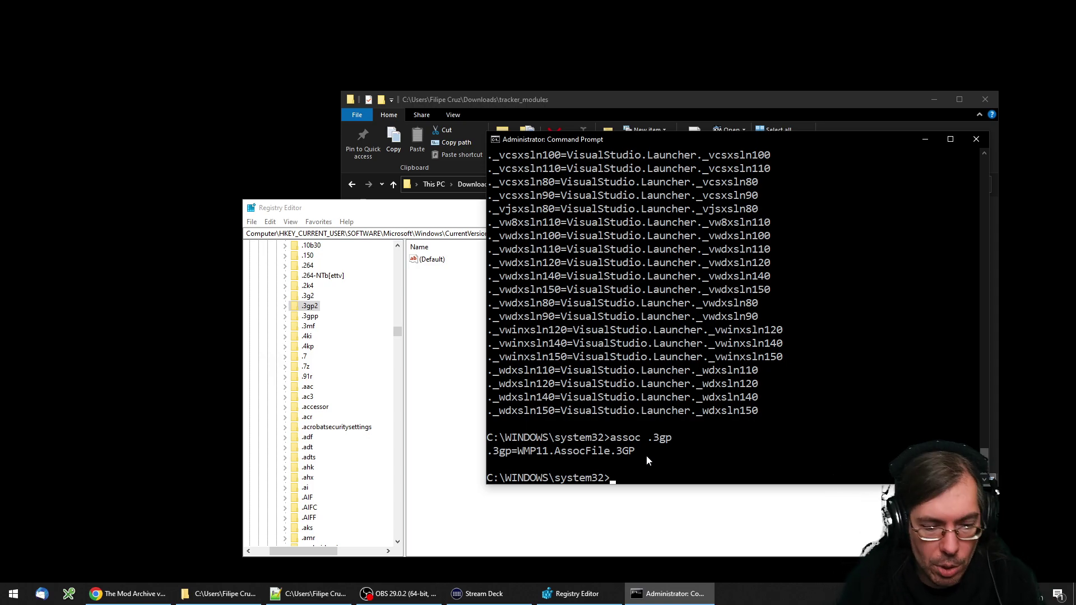
- Clear the .3gp association with assoc .3gp= and confirm no association is found
text(assoc .3gp=)
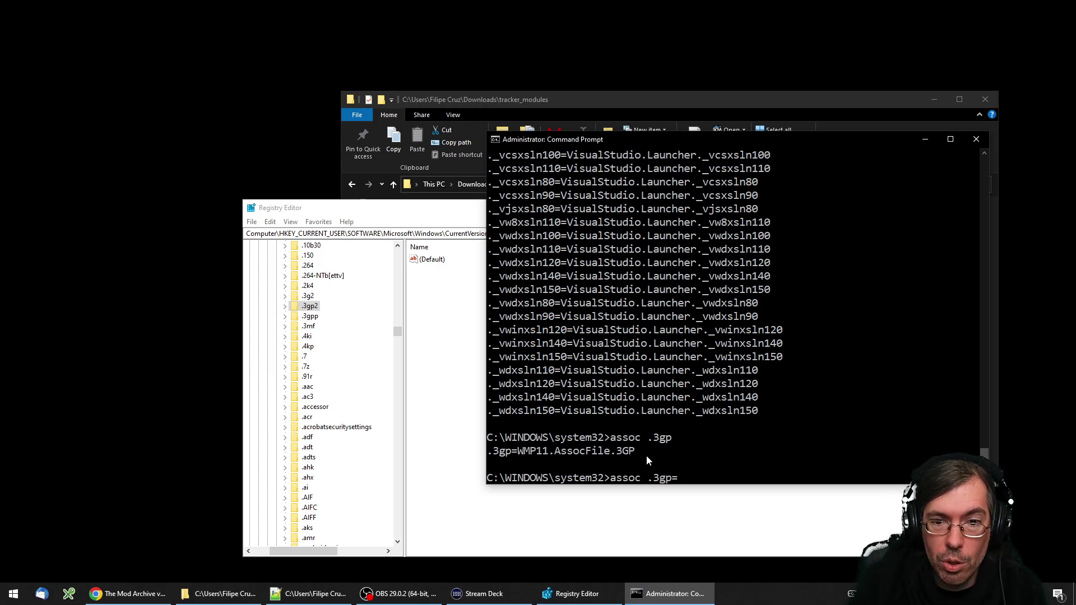
key(Return)
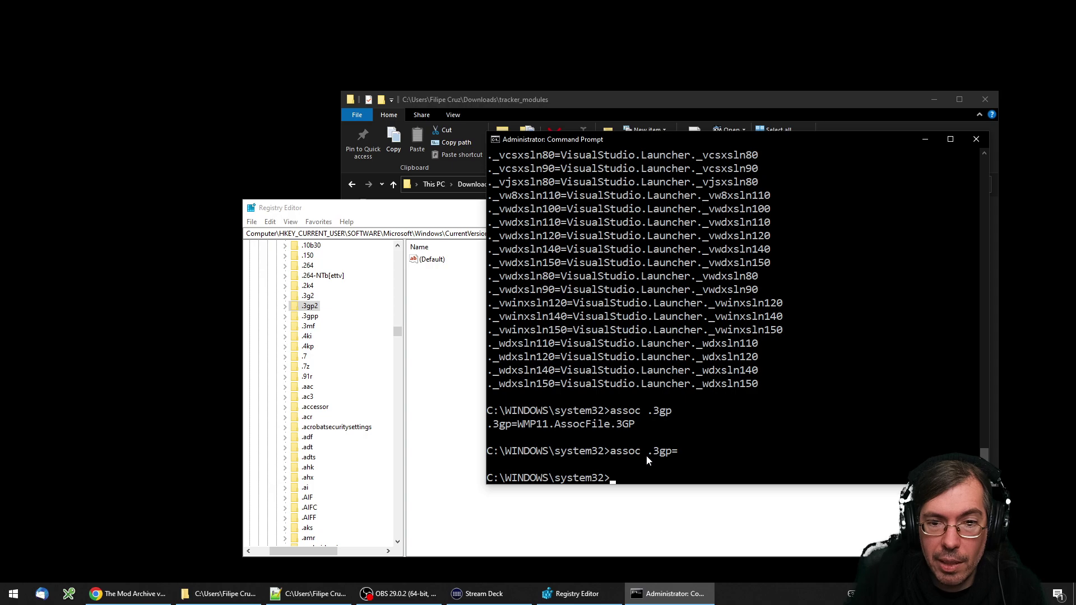
key(BackSpace)
key(Return)
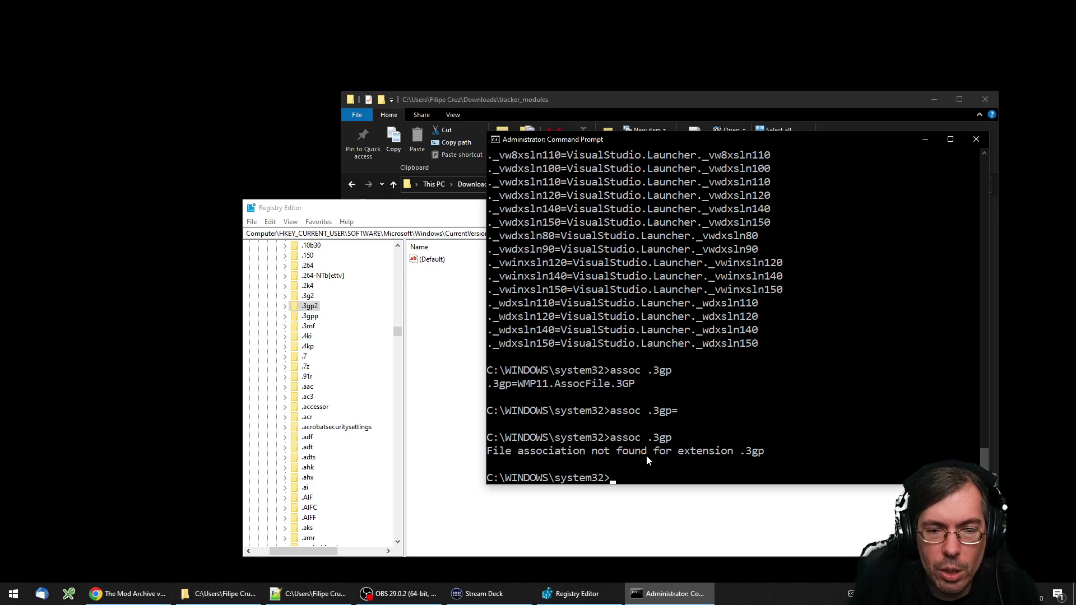
- Run assoc .3gp=specialmovie to map .3gp to the specialmovie file type
text(?)
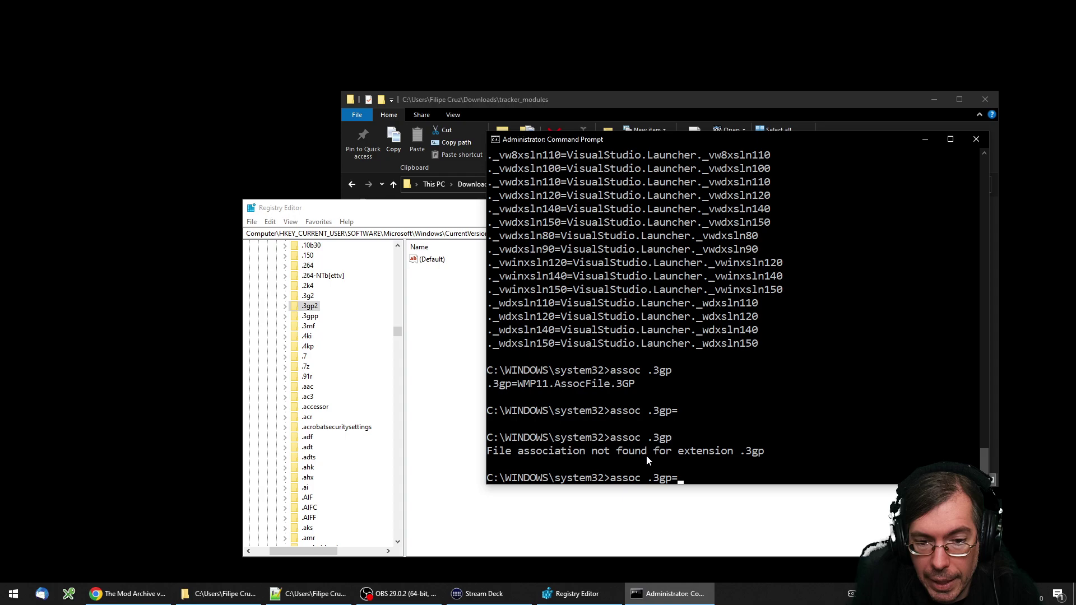
text(special)
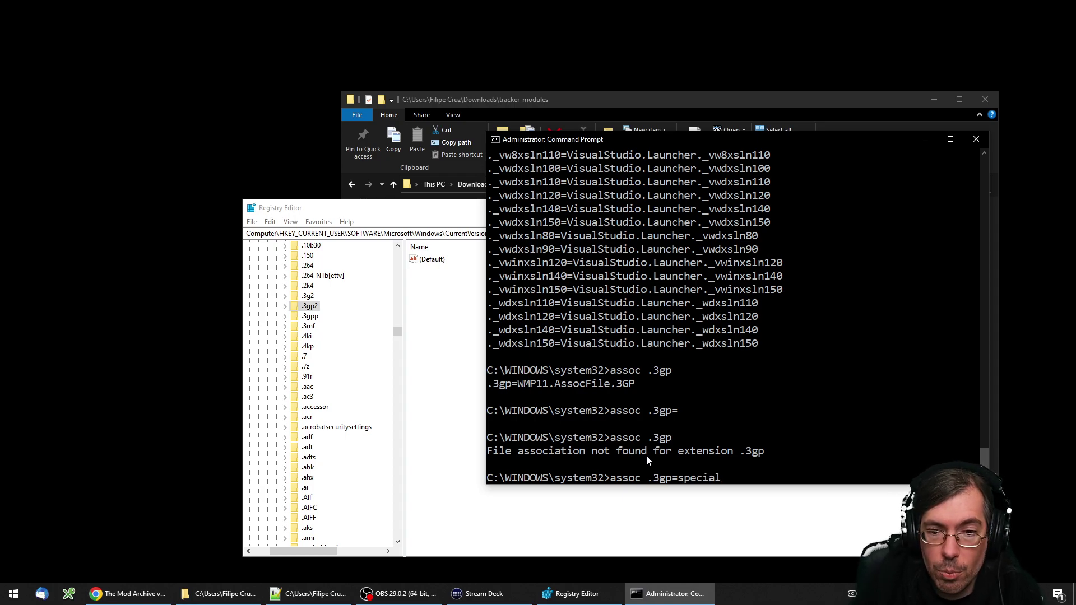
text(movie)
key(Return)
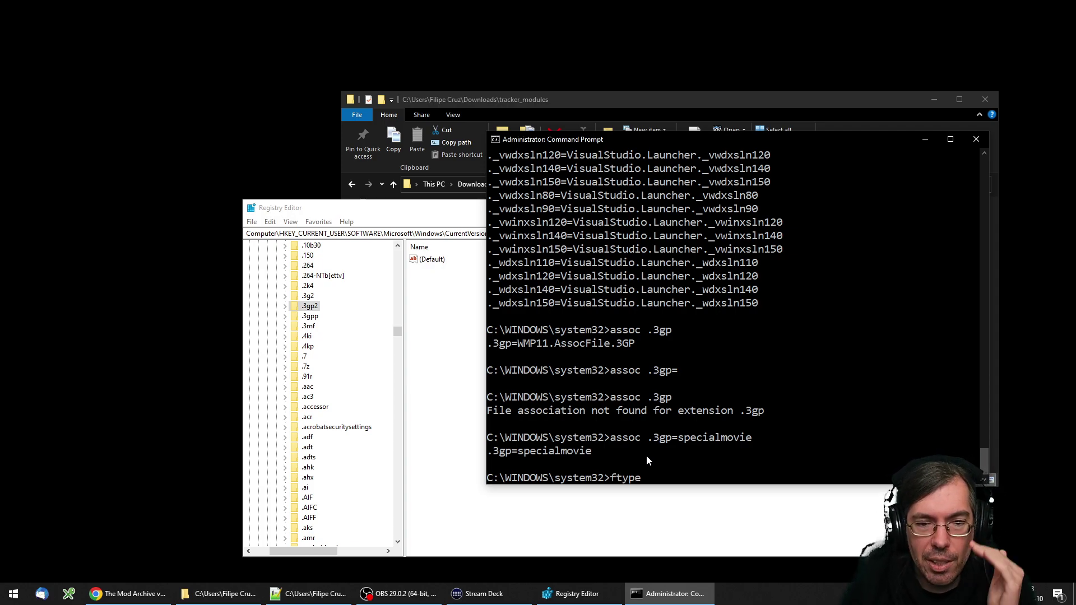
- List all file types and their open commands with ftype
key(Return)
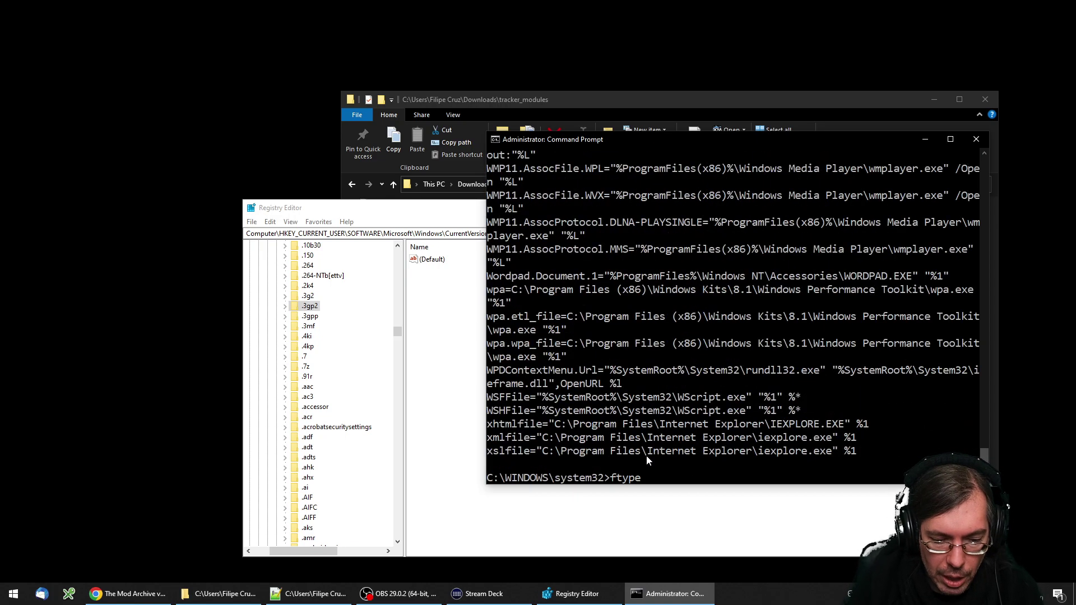
key(Up)
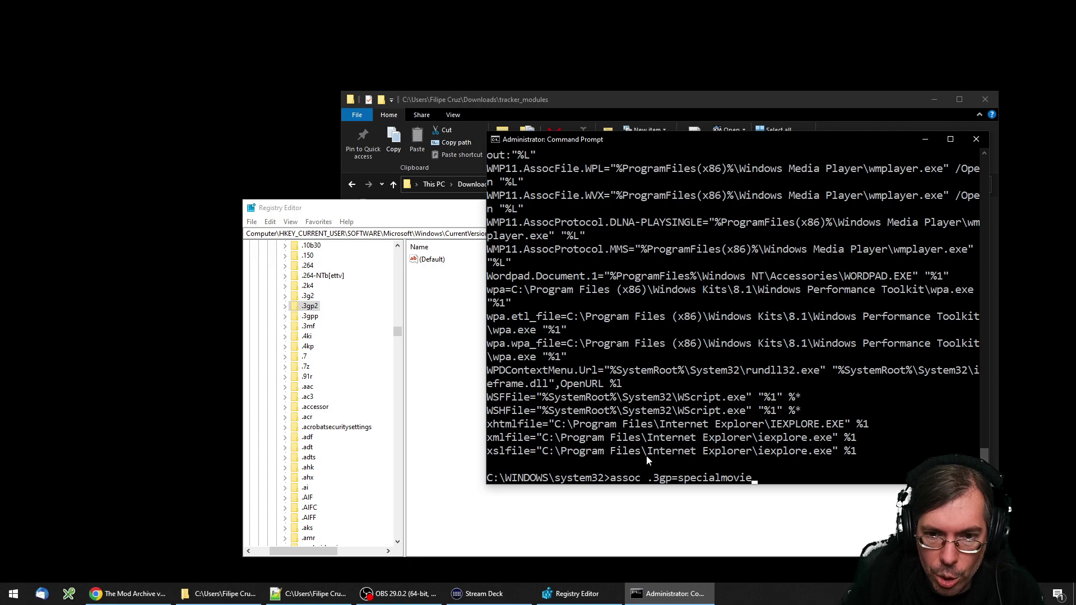
key(Down)
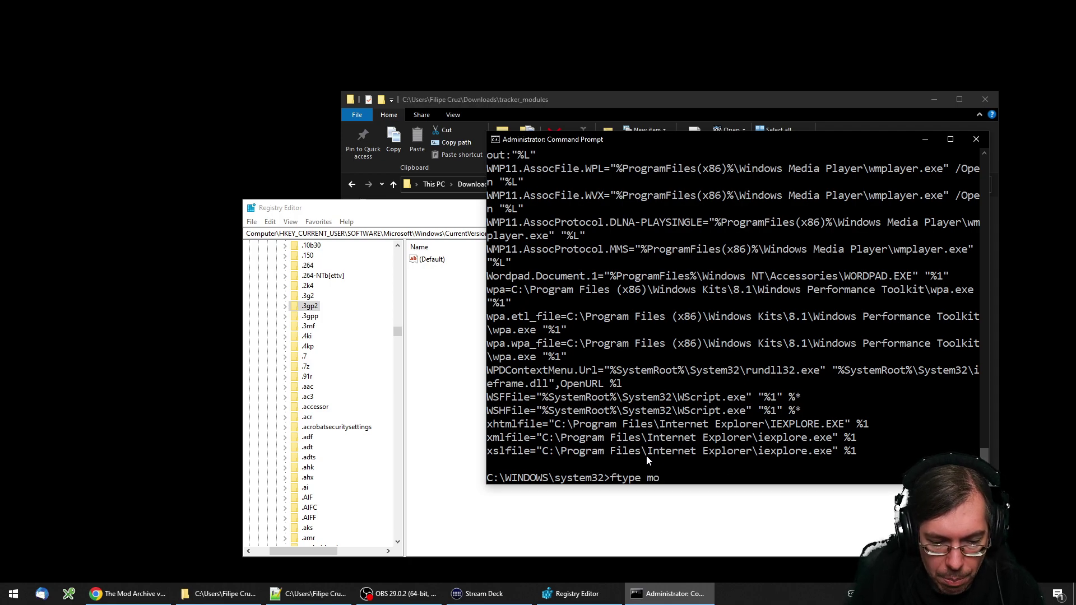
- Confirm ftype specialmovie reports no open command, then stage 'ftype specialmovie=' at the prompt
text(specialmovie)
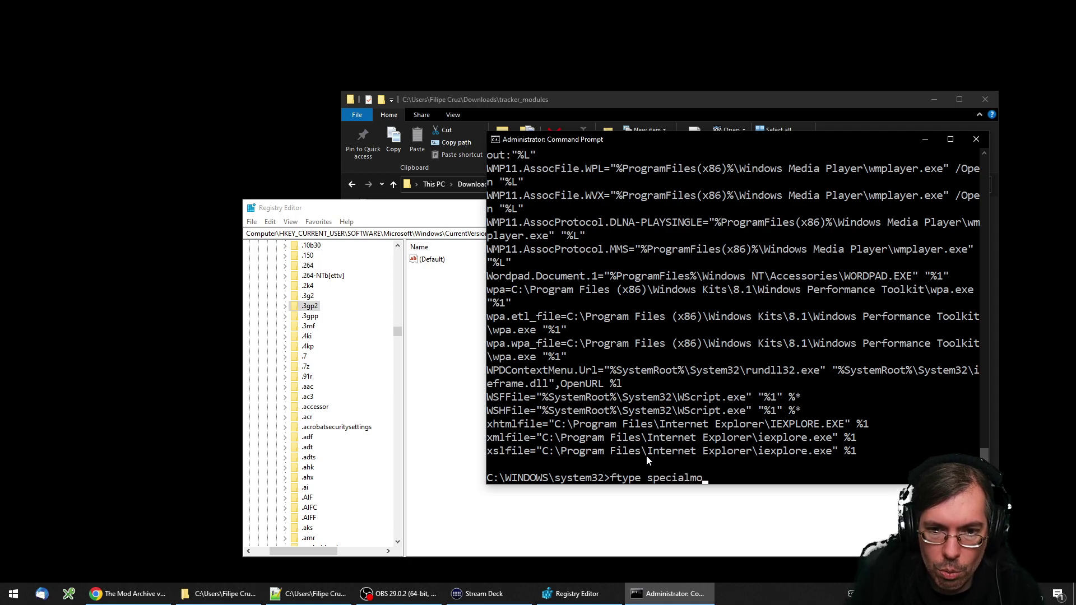
key(Return)
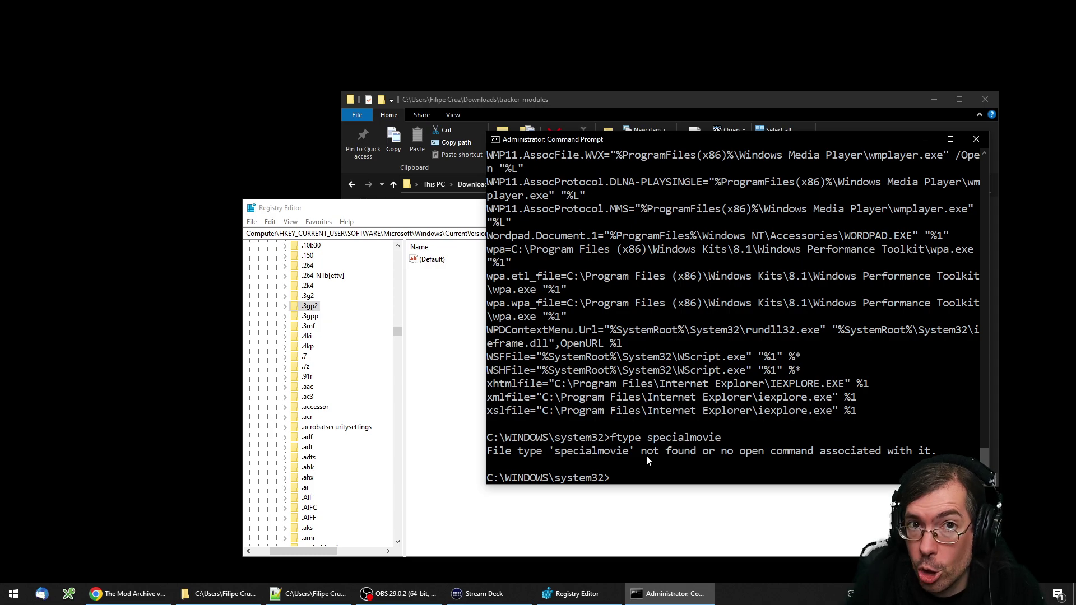
key(Up)
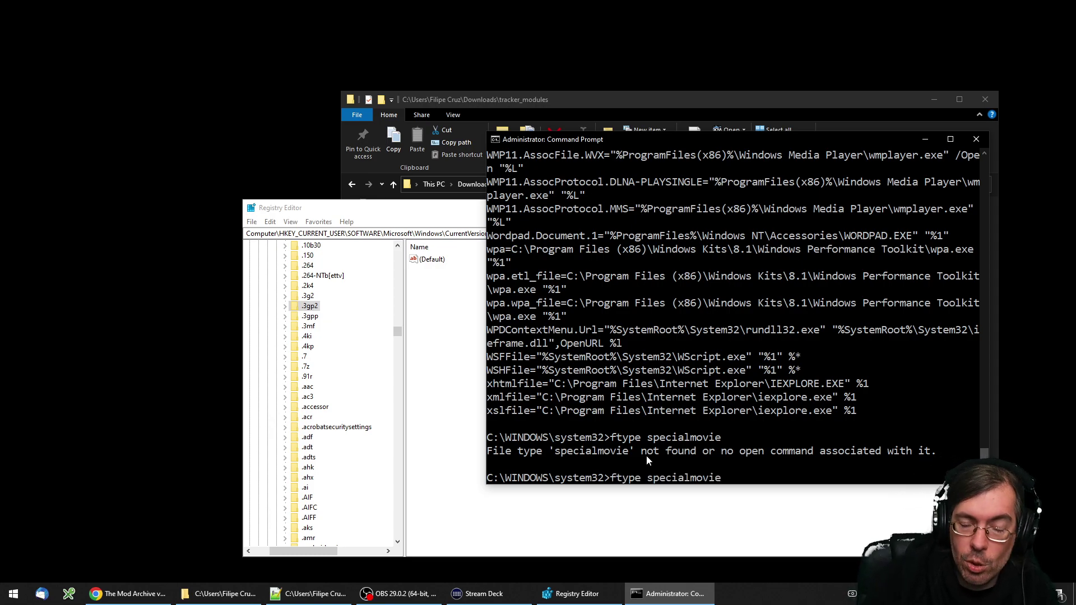
text(=)
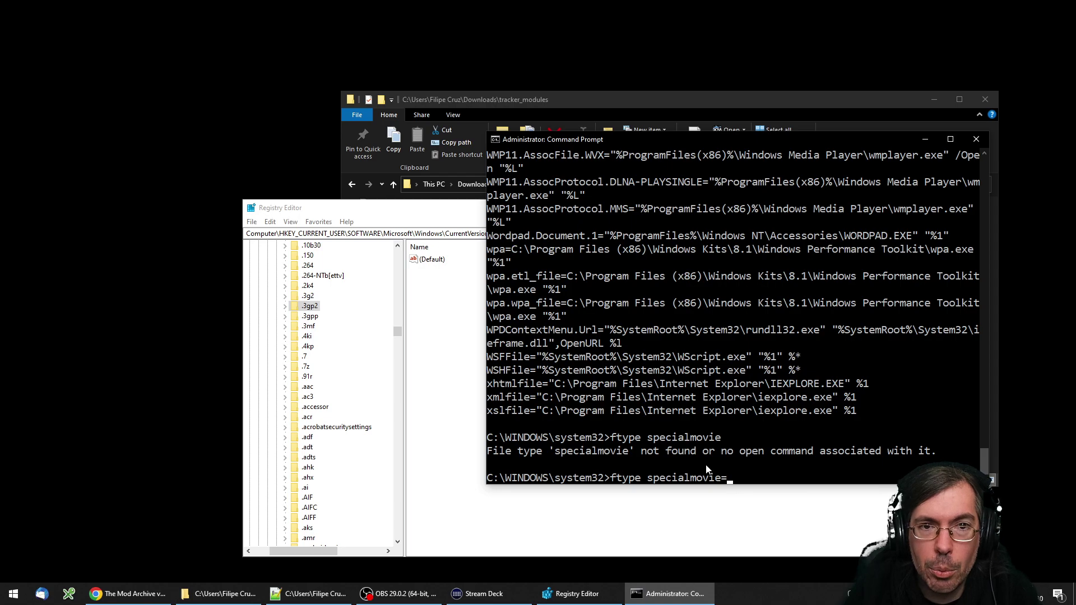
- Browse in File Explorer to C:\Program Files (x86)\VideoLAN\VLC
click(496, 103)
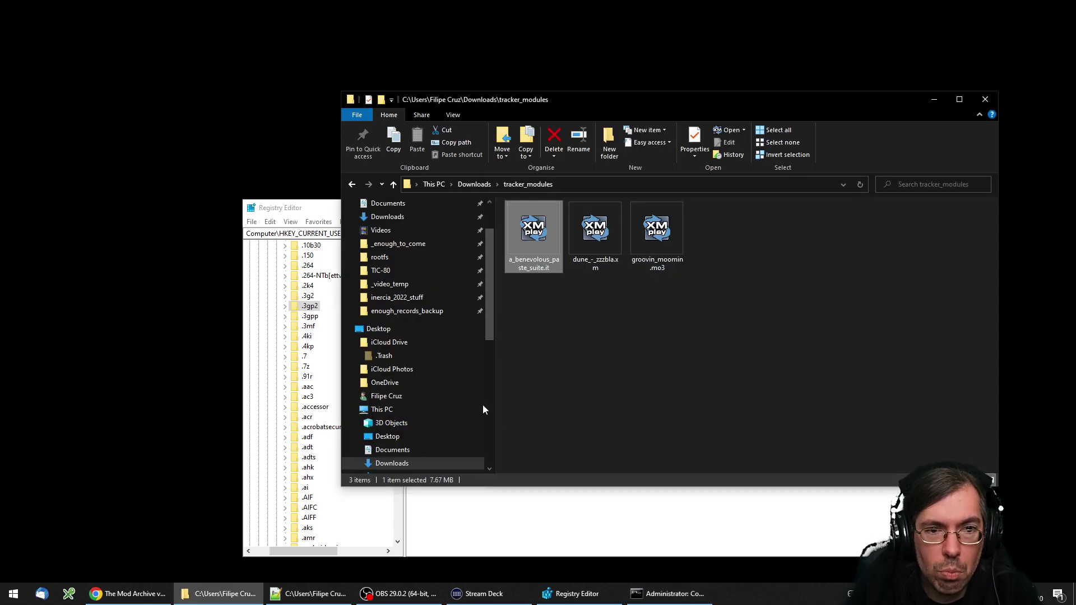
scroll(408, 264, up, 2)
click(406, 235)
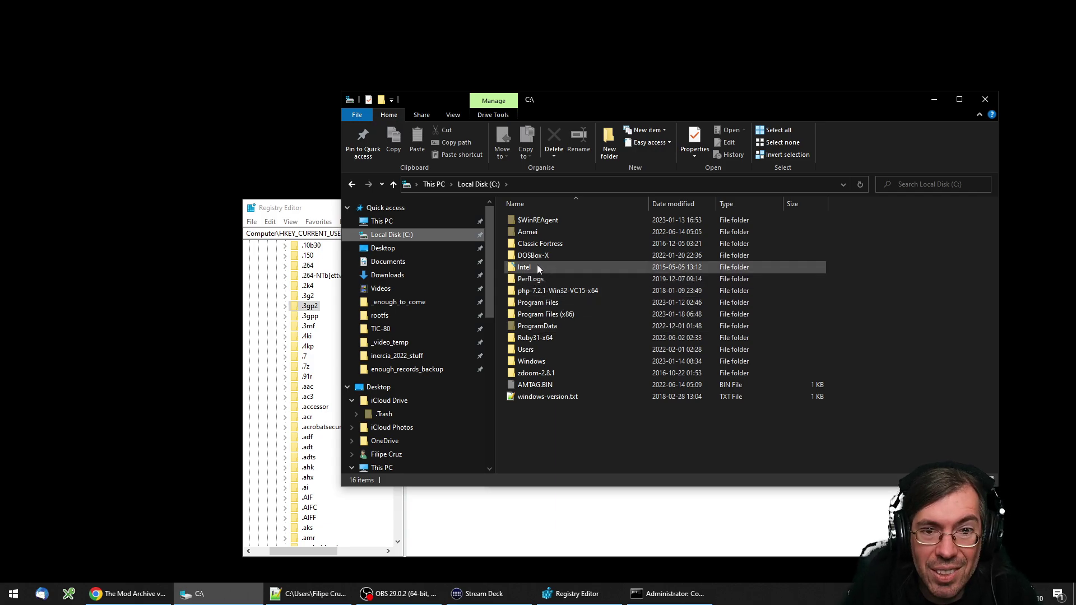
double_click(544, 314)
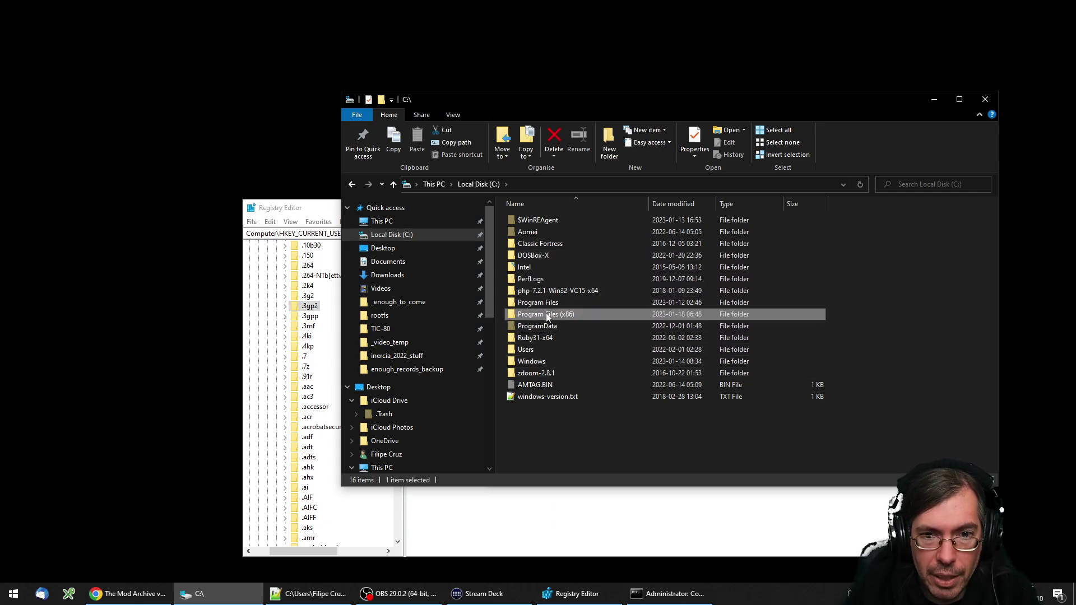
scroll(557, 295, down, 15)
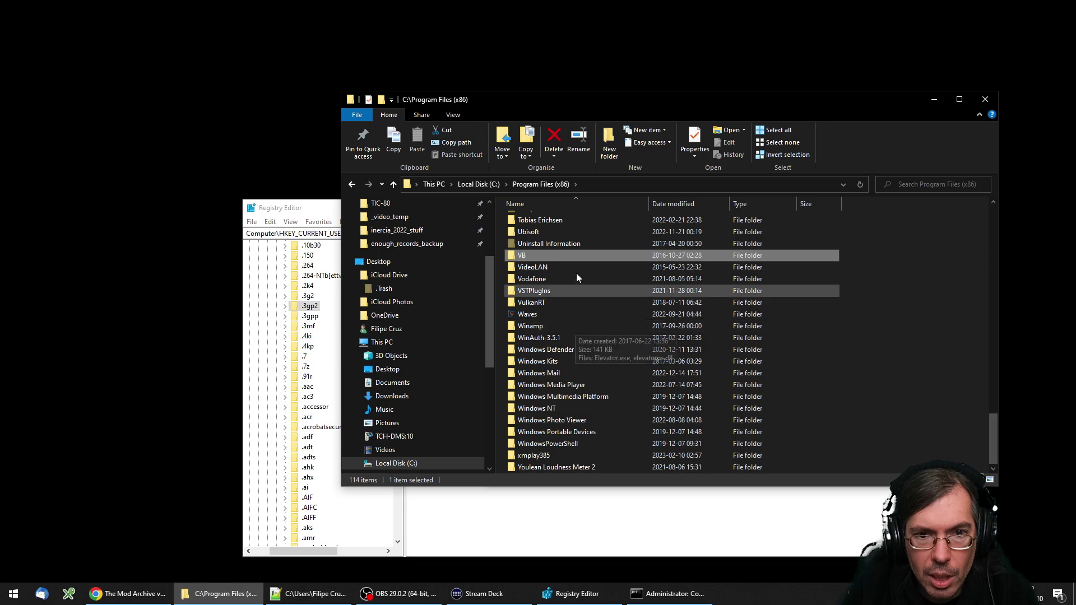
double_click(534, 268)
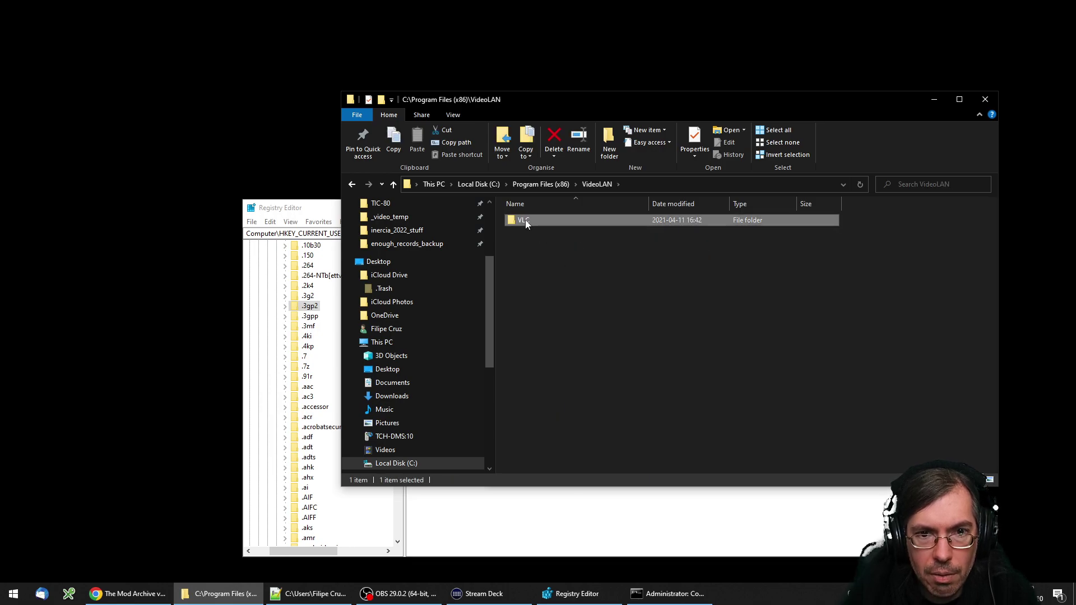
double_click(526, 220)
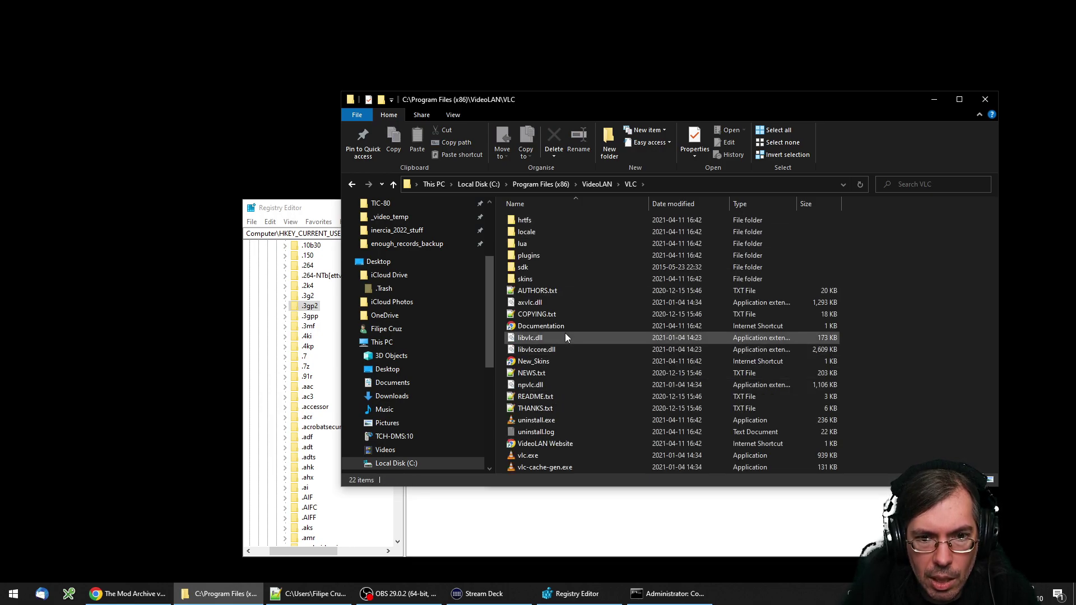
- Copy vlc.exe's full path to the clipboard with Copy as path
click(532, 457)
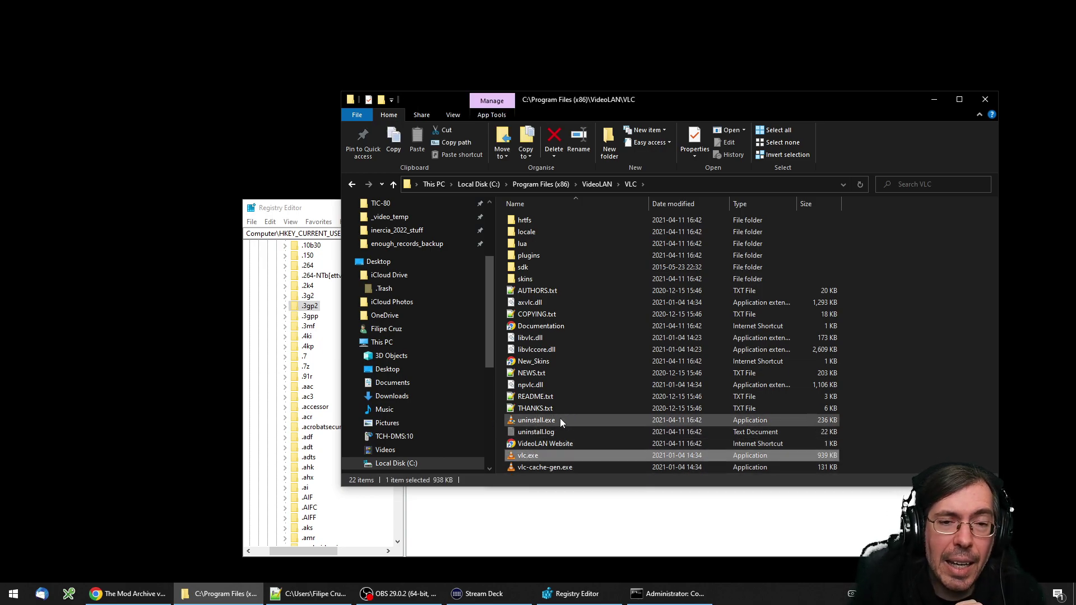
click(663, 184)
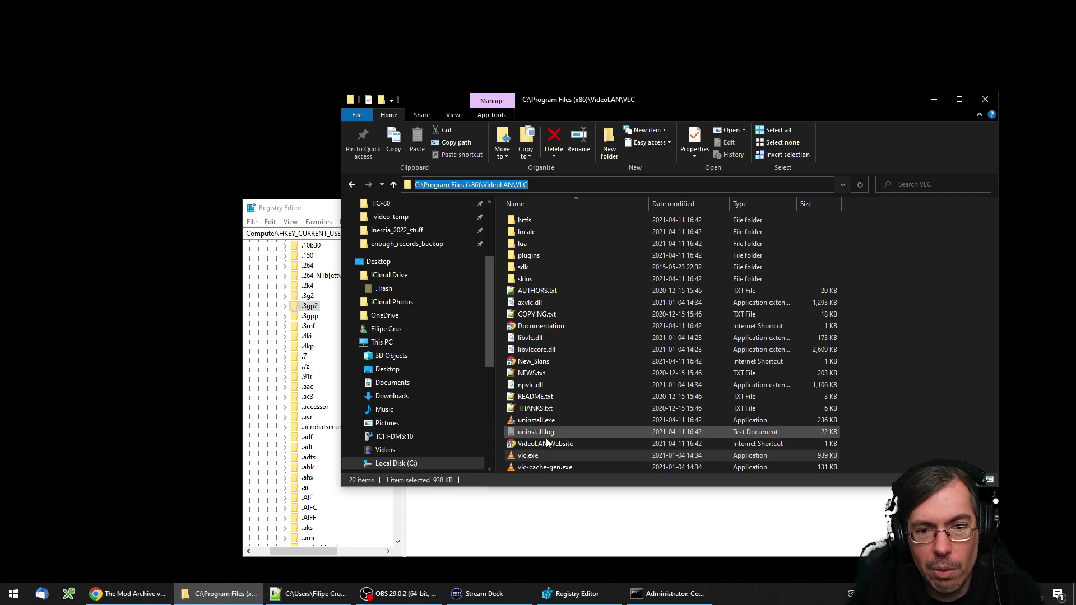
right_click(533, 457)
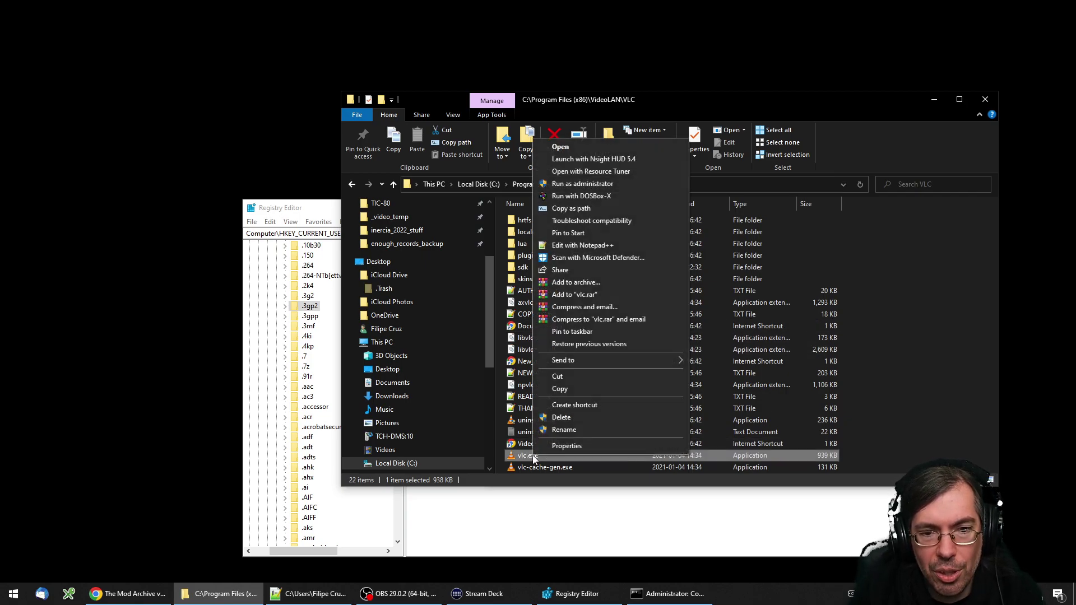
click(574, 208)
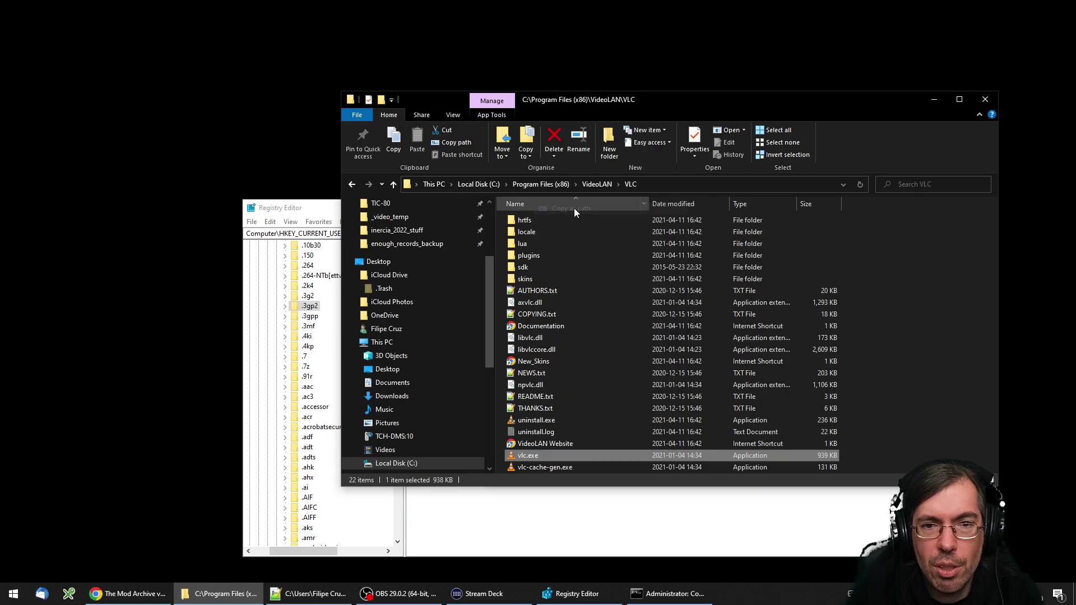
- Set ftype specialmovie="C:\Program Files (x86)\VideoLAN\VLC\vlc.exe" "%1" using the pasted VLC path
click(673, 594)
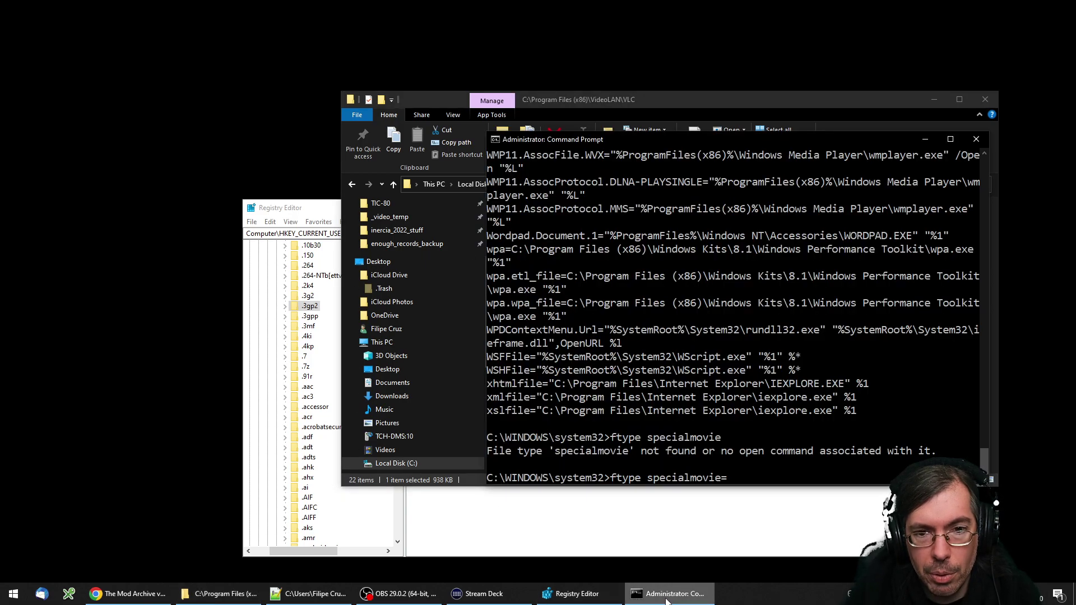
key(ctrl+v)
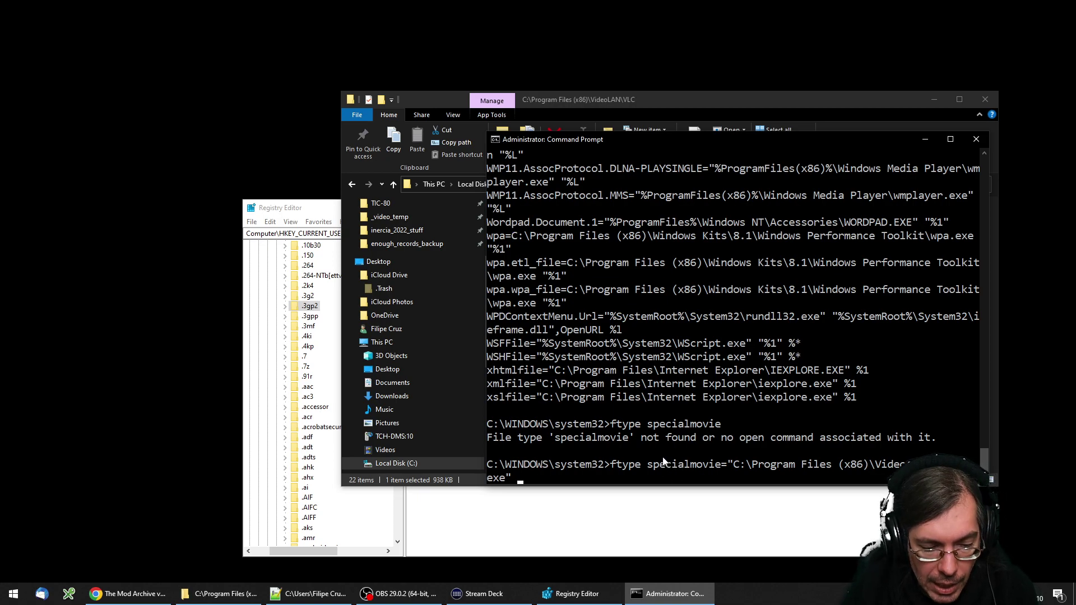
text("%1")
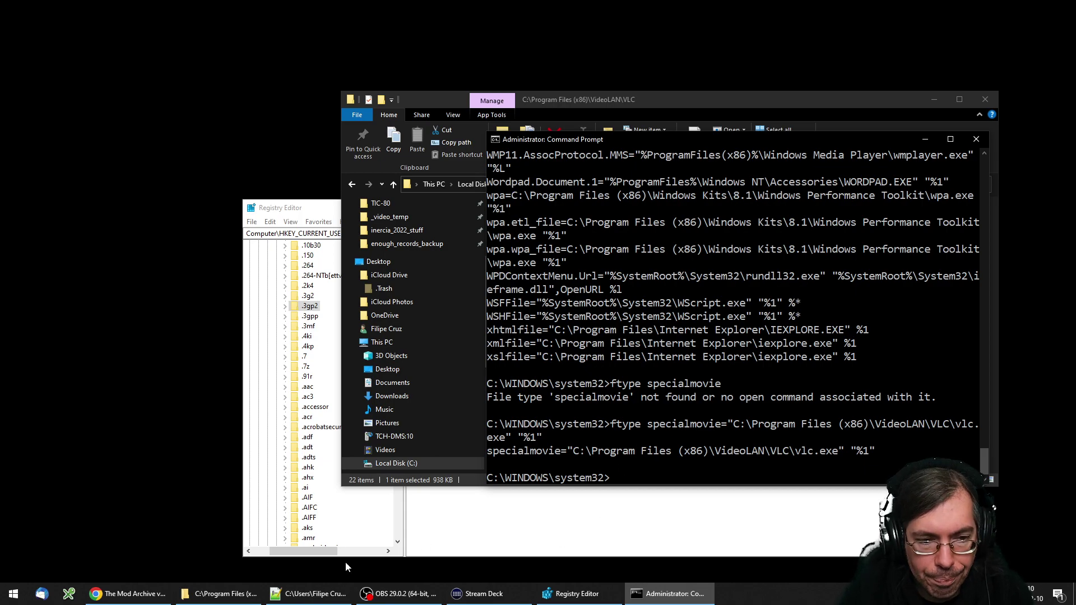
click(215, 595)
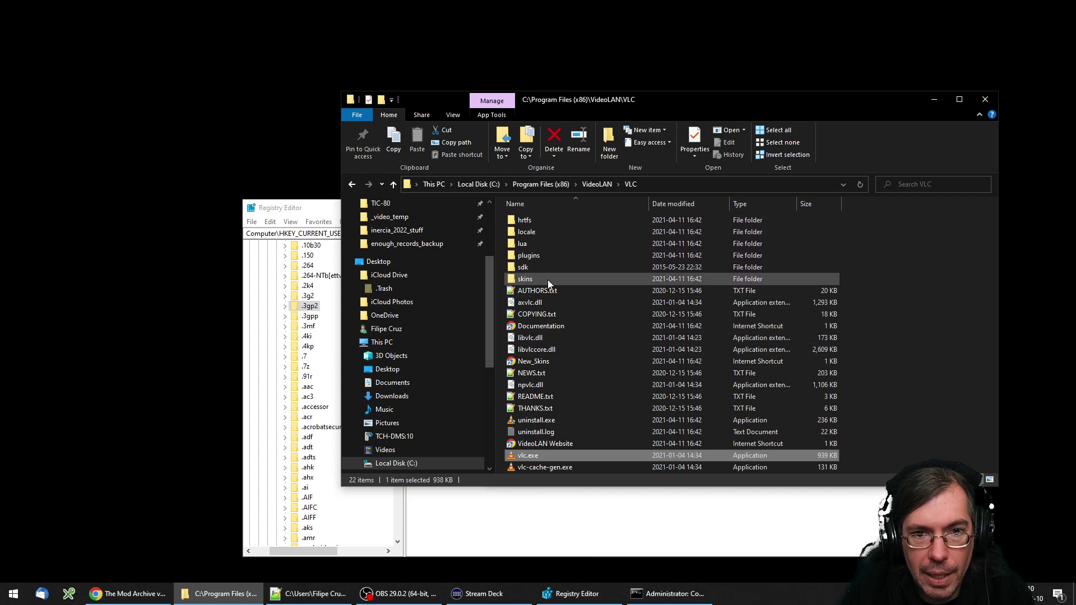
- Open the Downloads\tracker_modules folder
scroll(406, 329, up, 3)
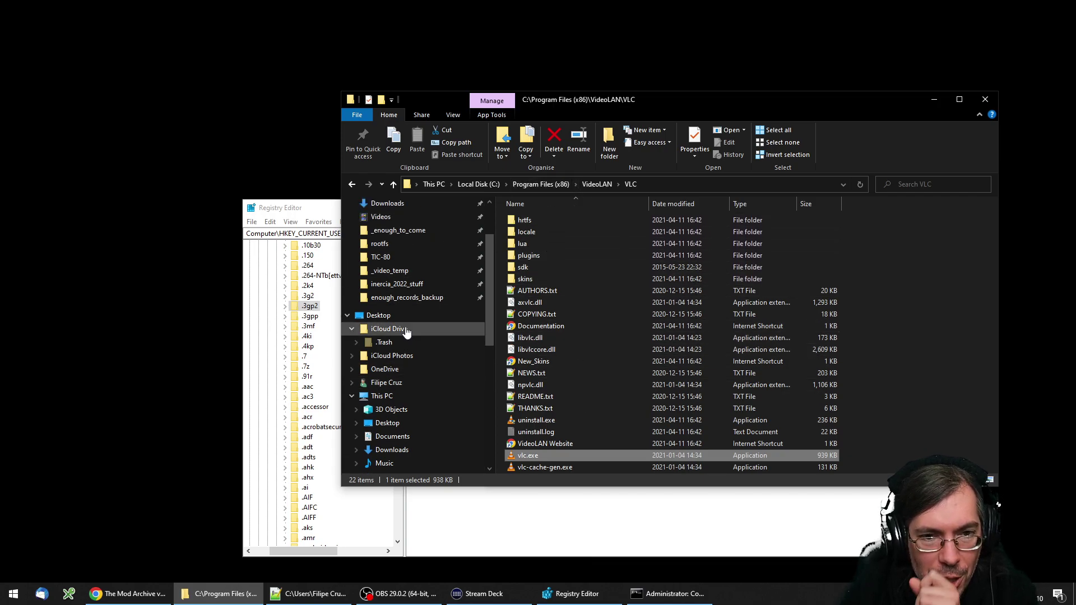
click(388, 262)
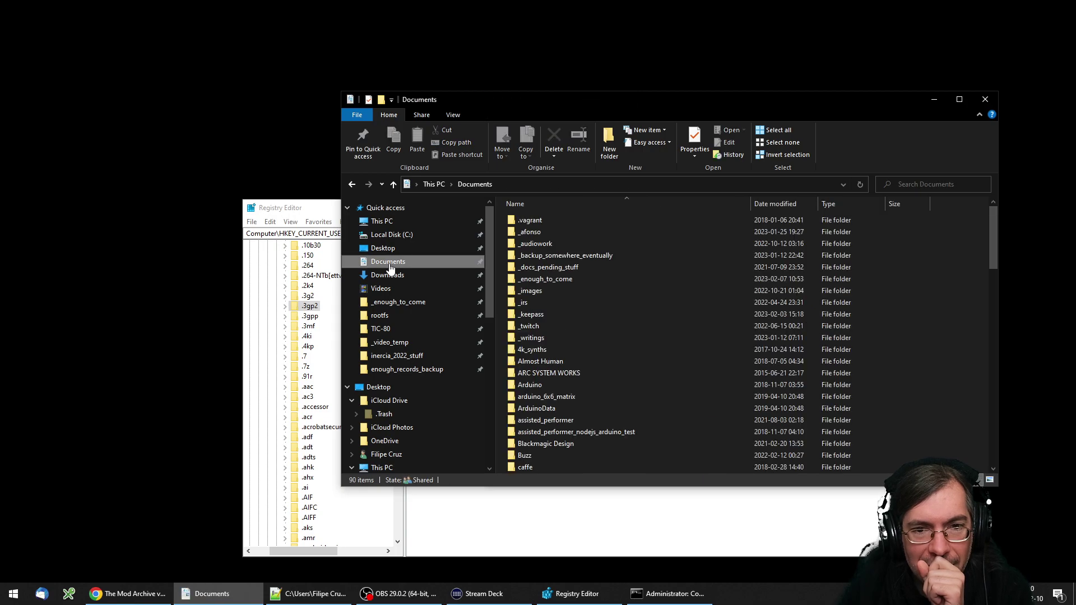
click(393, 275)
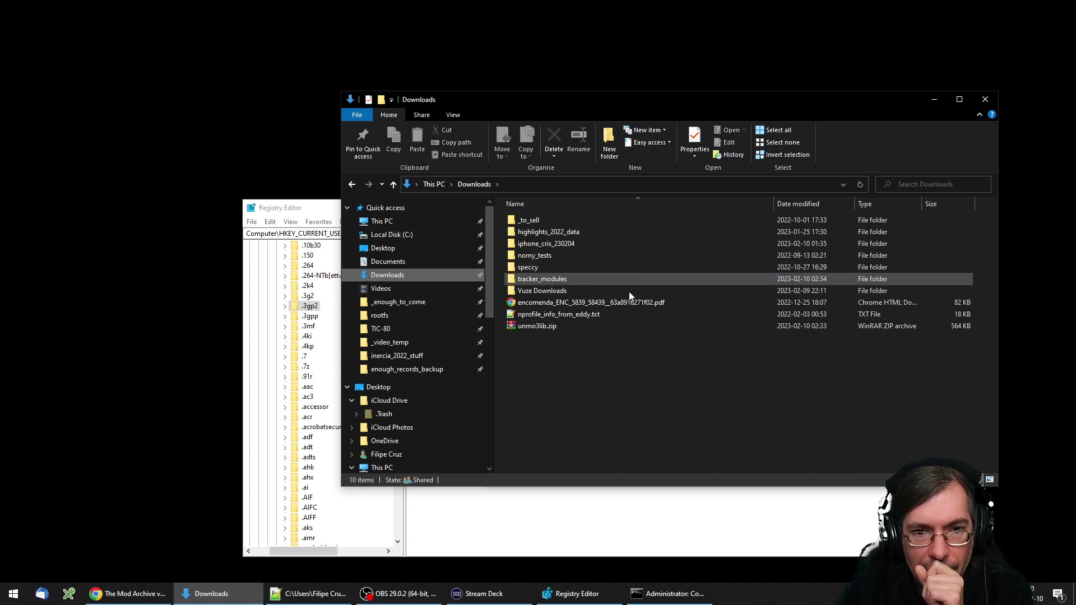
double_click(544, 280)
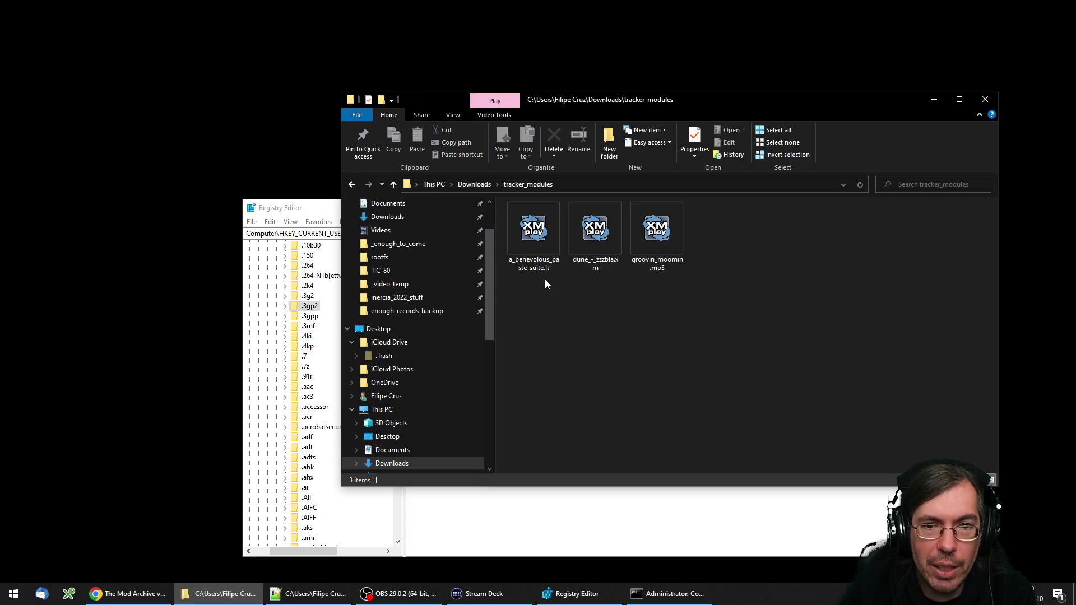
- Change groovin_moomin.mo3's extension to .3gp and accept the extension-change warning
click(650, 264)
key(F2)
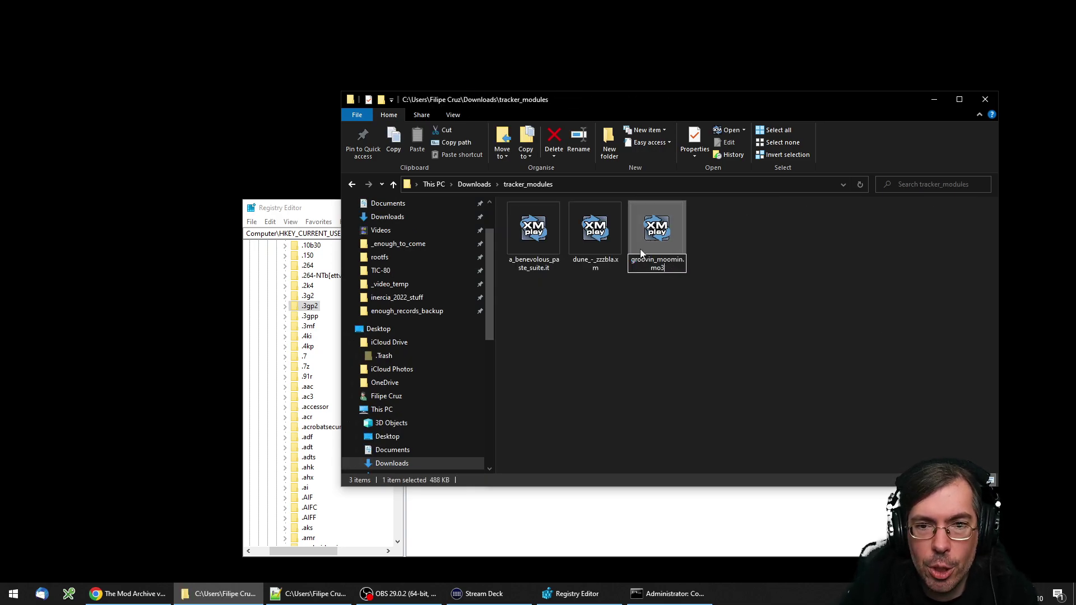
text(3gp)
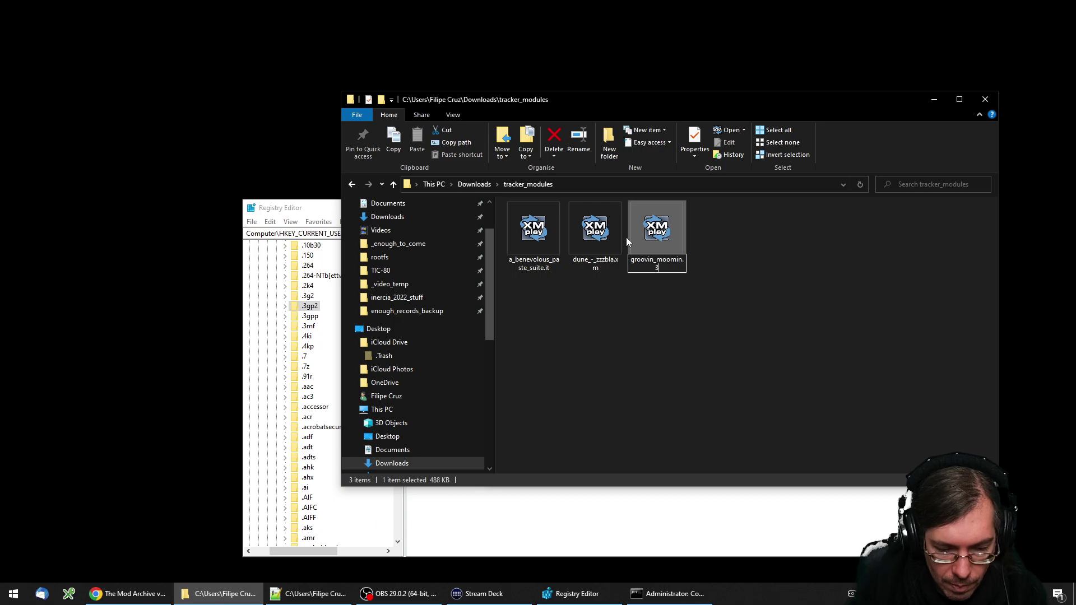
key(Return)
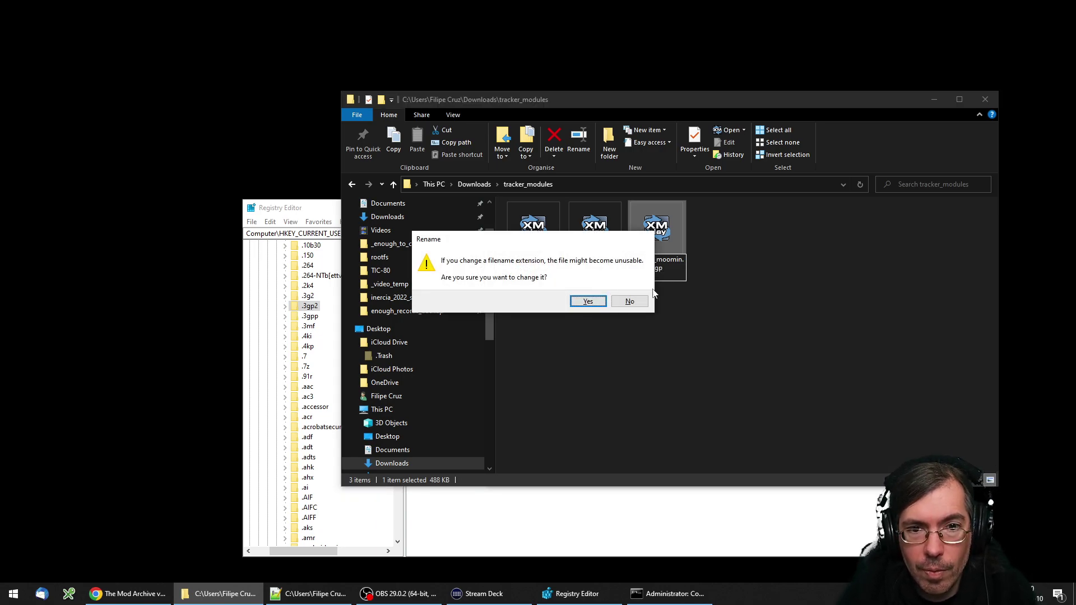
click(594, 305)
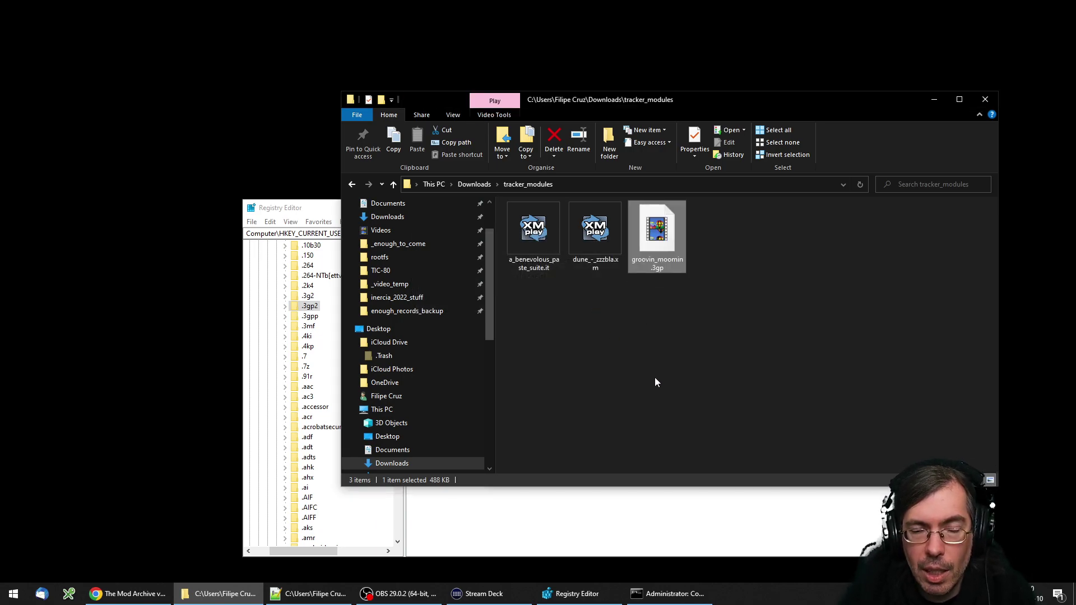
- Play groovin_moomin.3gp in VLC media player, then close VLC
double_click(659, 245)
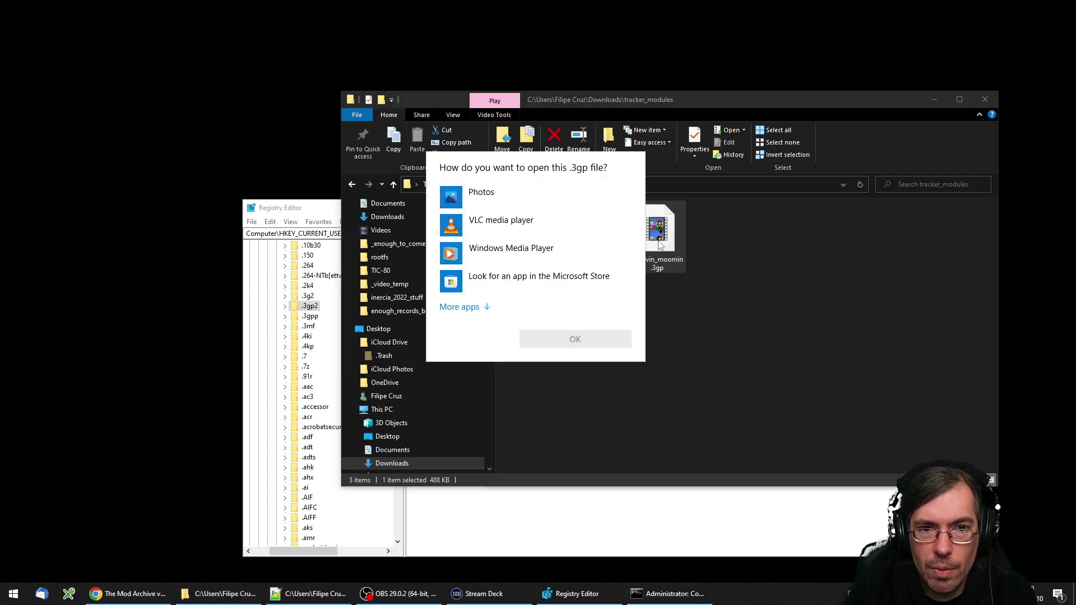
click(507, 227)
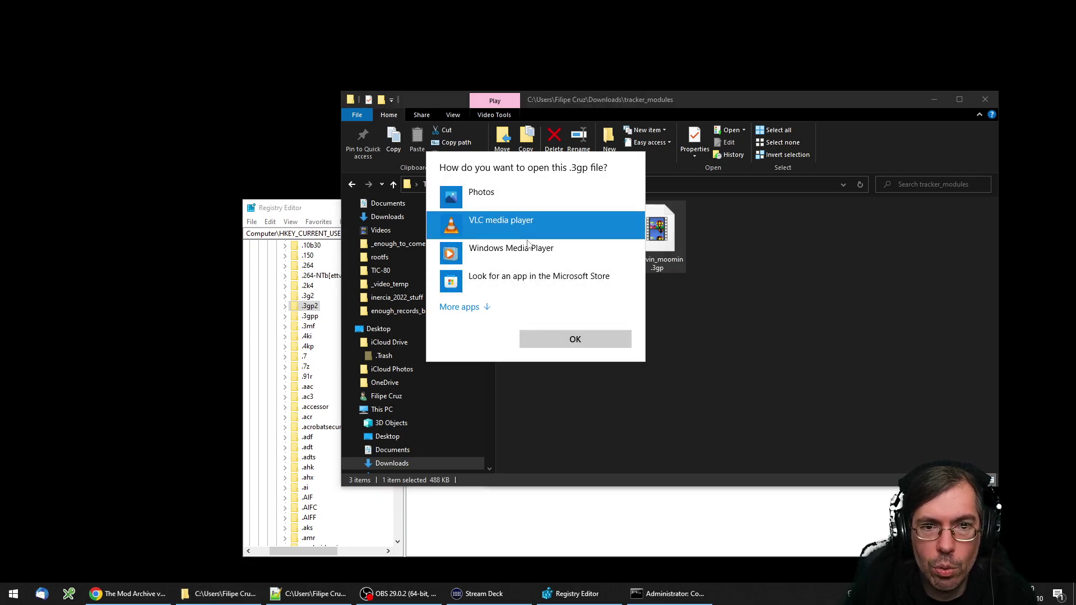
click(578, 339)
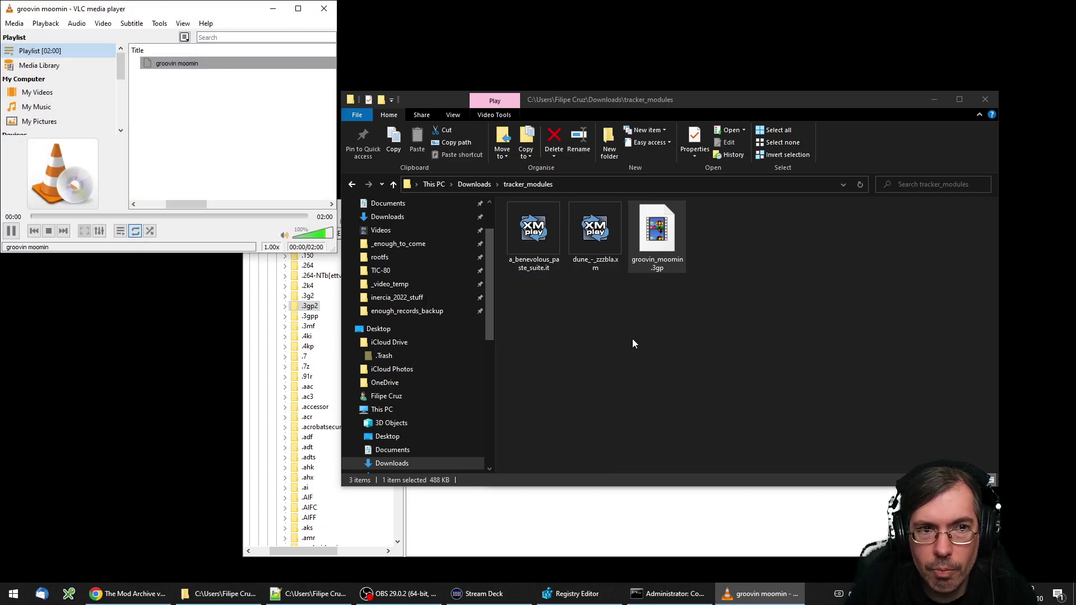
click(324, 10)
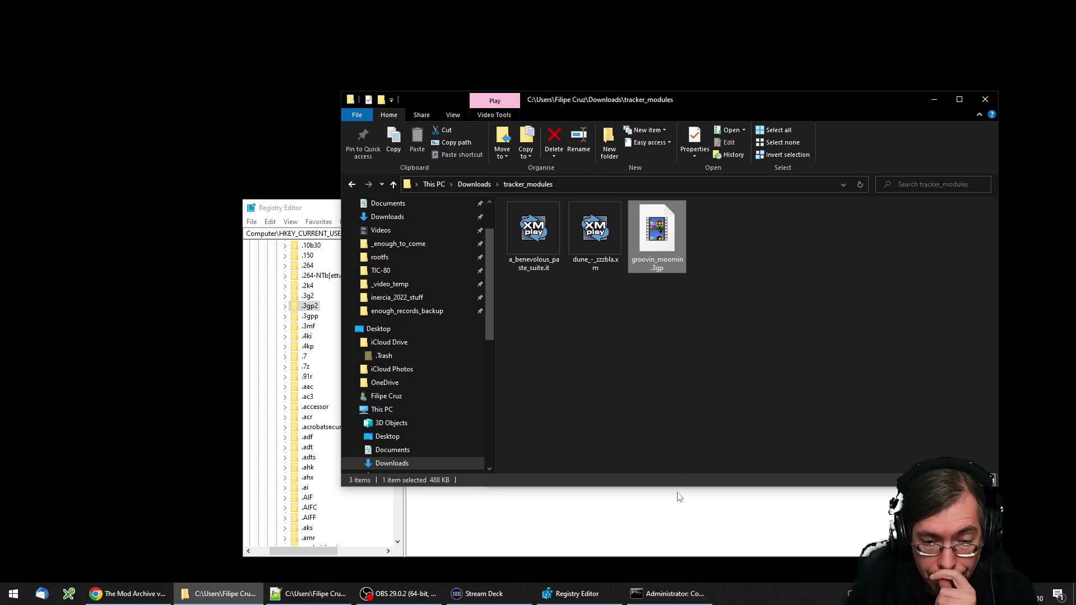
click(675, 595)
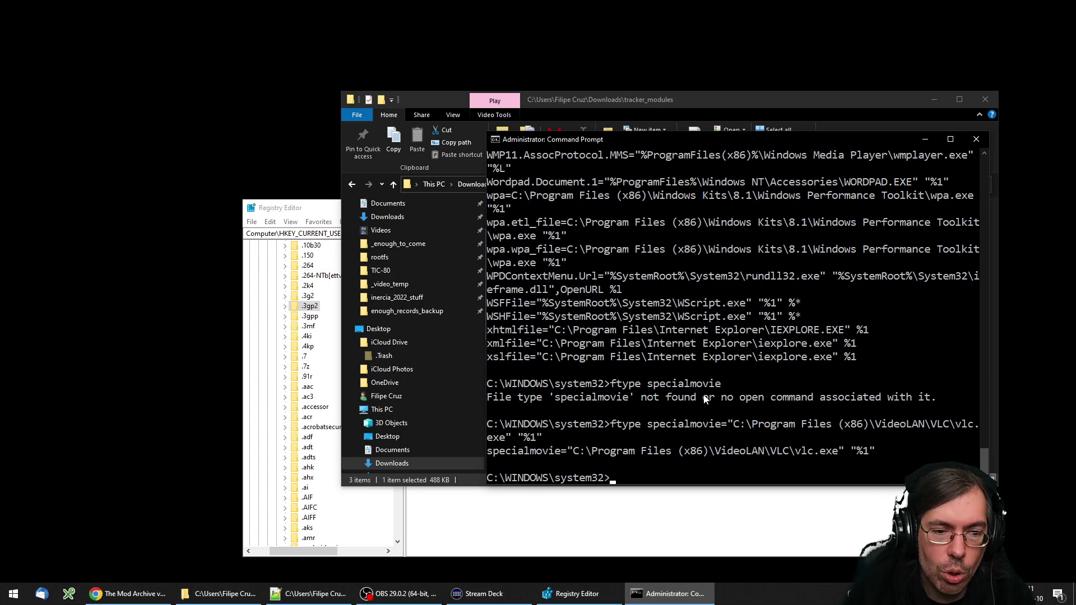
- Refresh Registry Editor and inspect .3gp's OpenWithList, OpenWithProgids and UserChoice subkeys for vlc.exe and VLC.3gp
click(577, 594)
key(F5)
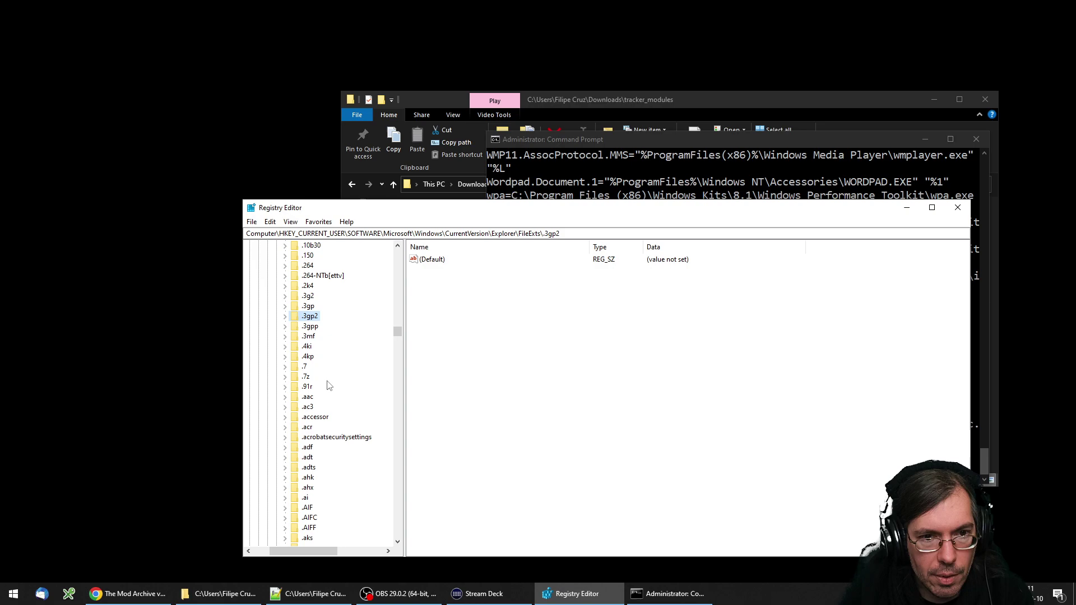
click(307, 307)
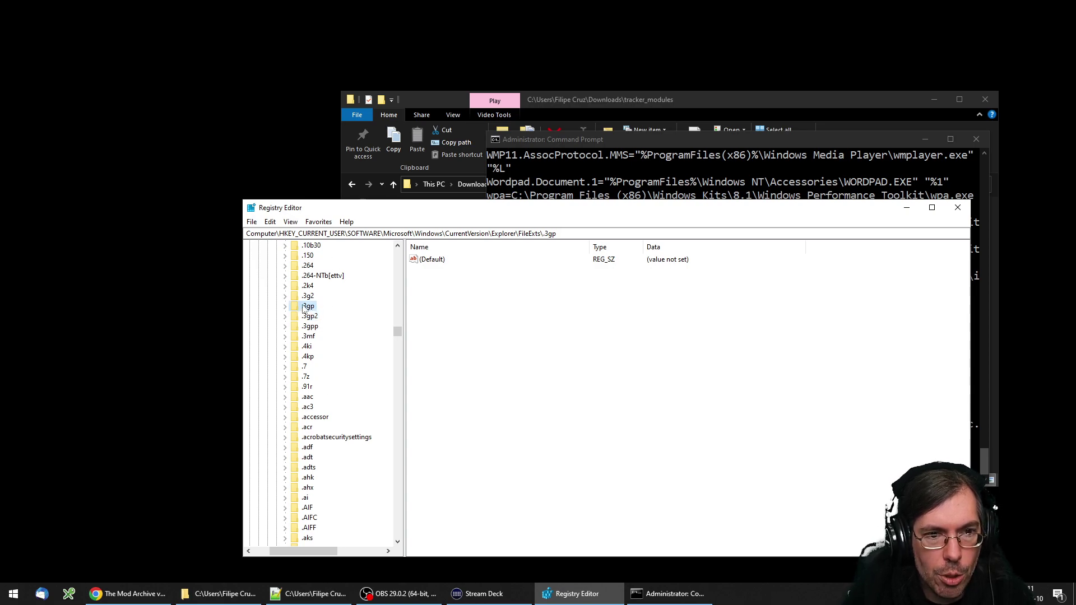
click(285, 306)
click(328, 317)
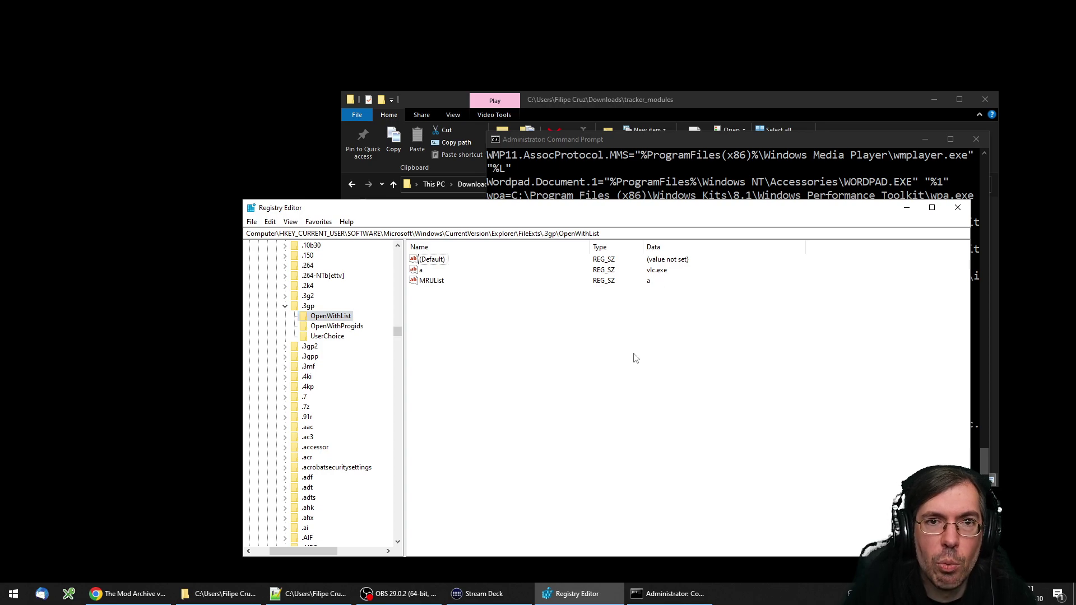
click(343, 327)
click(336, 336)
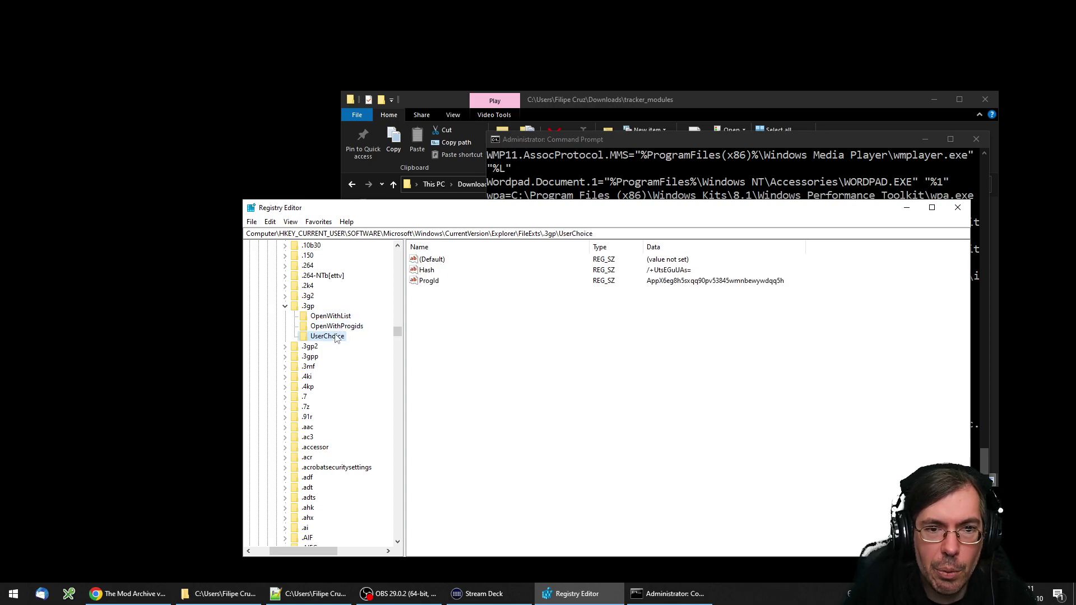
click(334, 327)
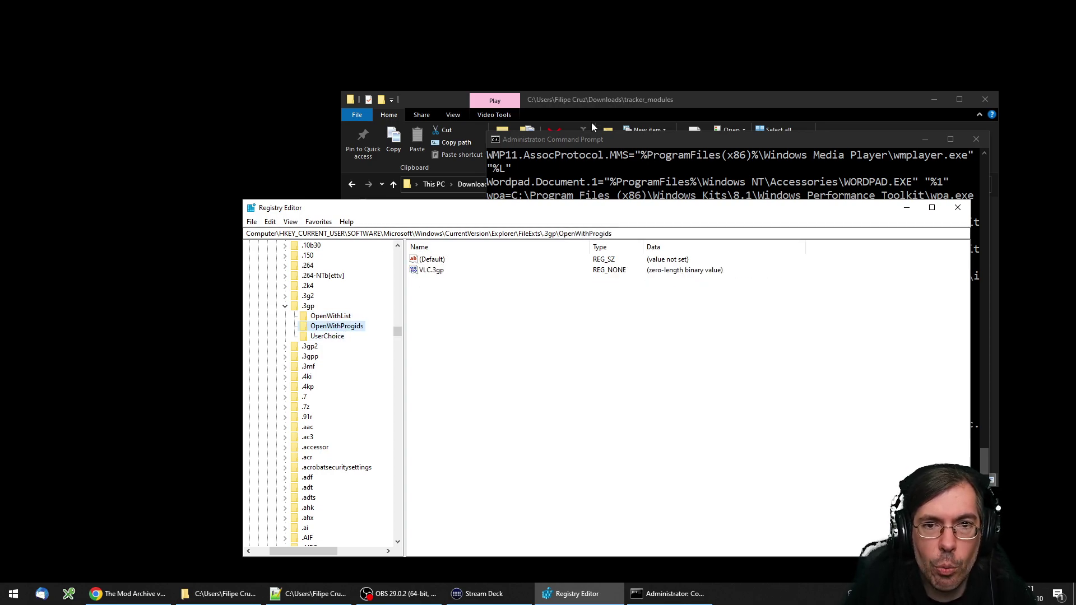
click(621, 101)
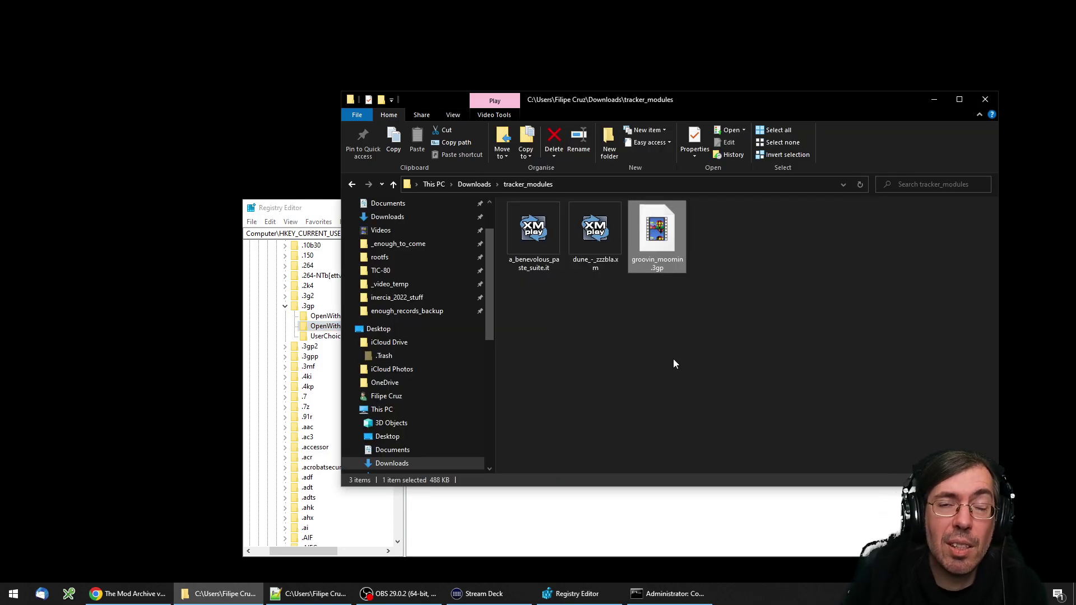